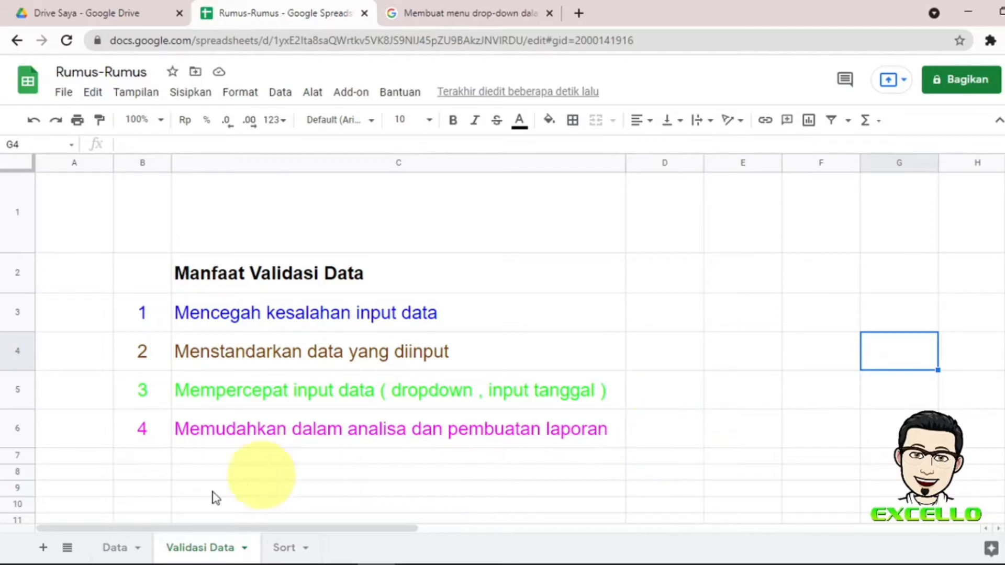
Clear the dates in B2:B9 of the Tanggal column on the Data sheet
click(116, 549)
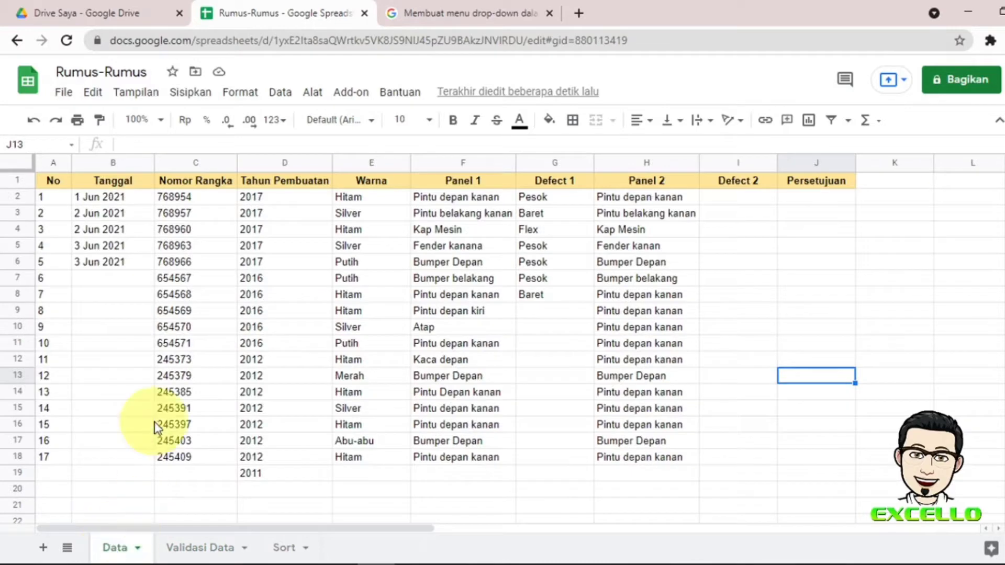
drag(117, 198, 121, 309)
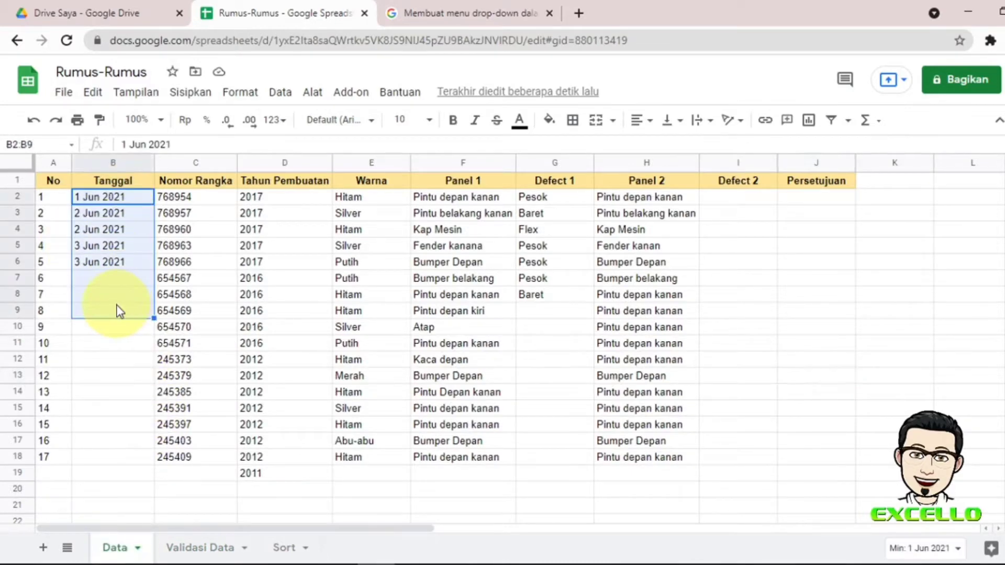
key(Delete)
Review the data validation settings for cell B2 and close them without saving
click(113, 203)
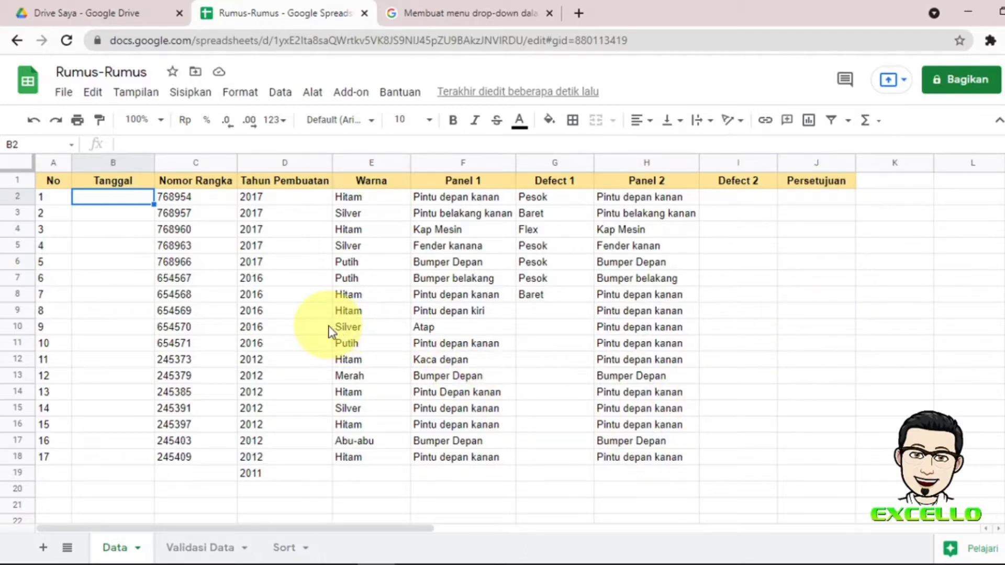
click(281, 95)
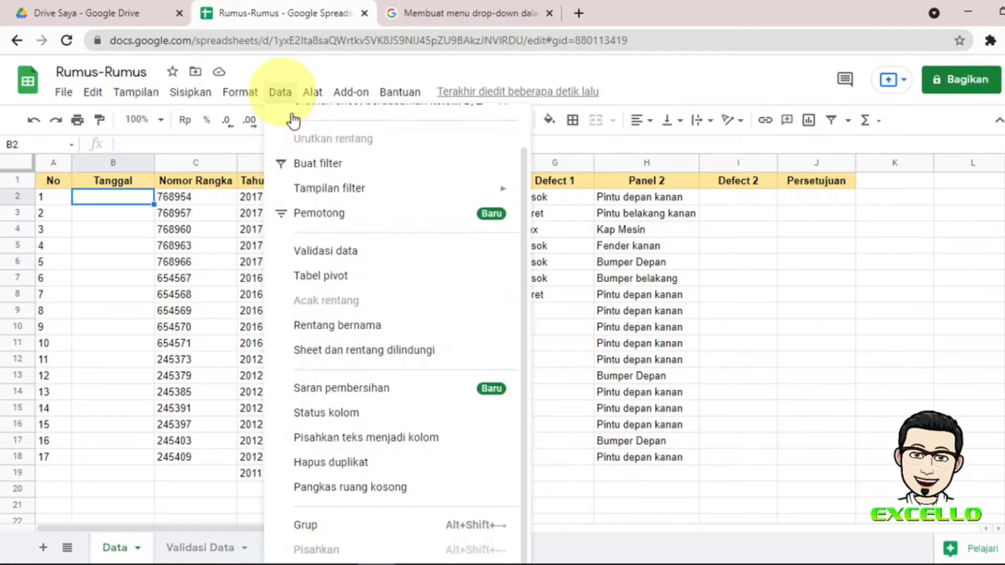
click(349, 260)
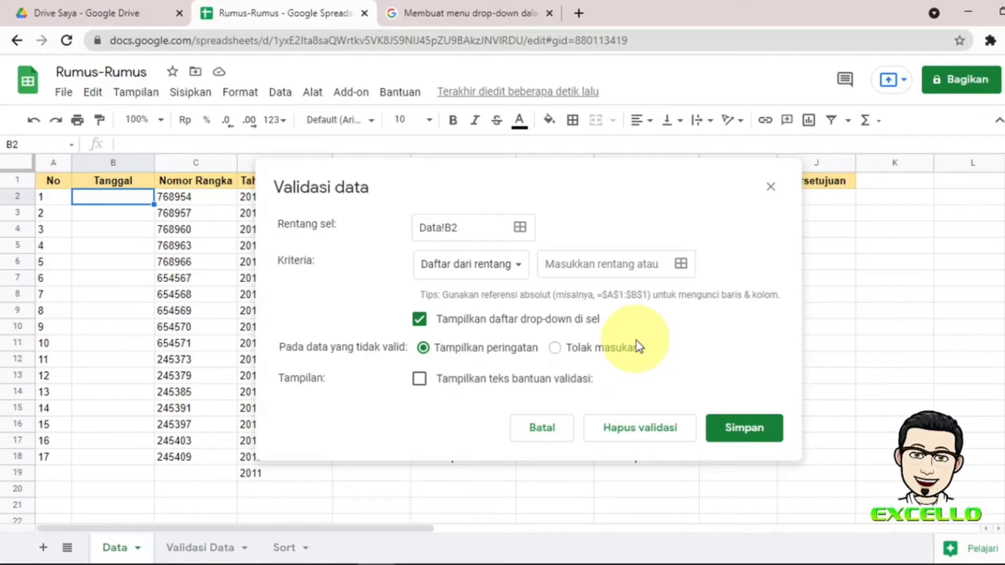
click(540, 428)
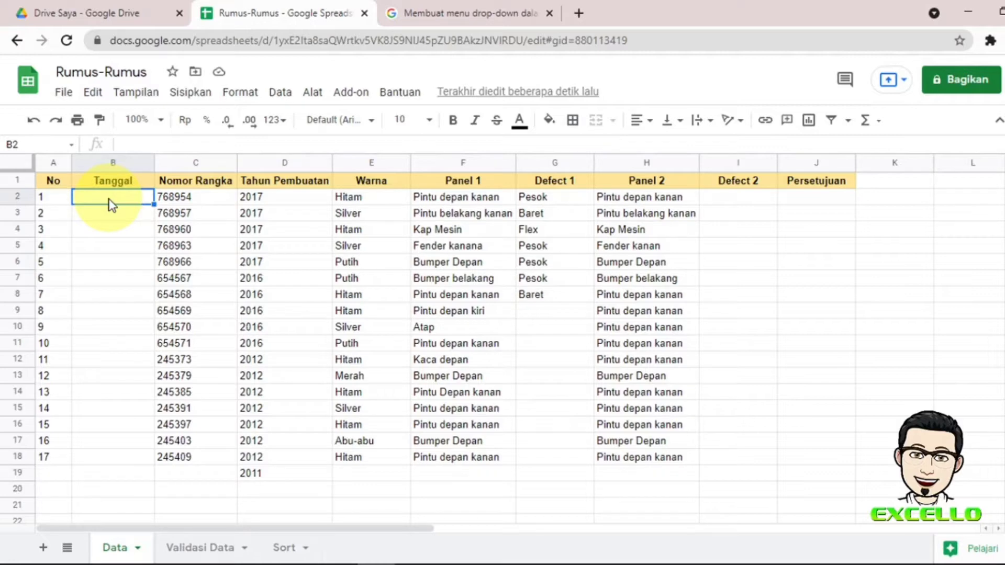
Enter the trial dates 1 januari 2021 in B2 and 2/2/2021 in B3
text(1 janu)
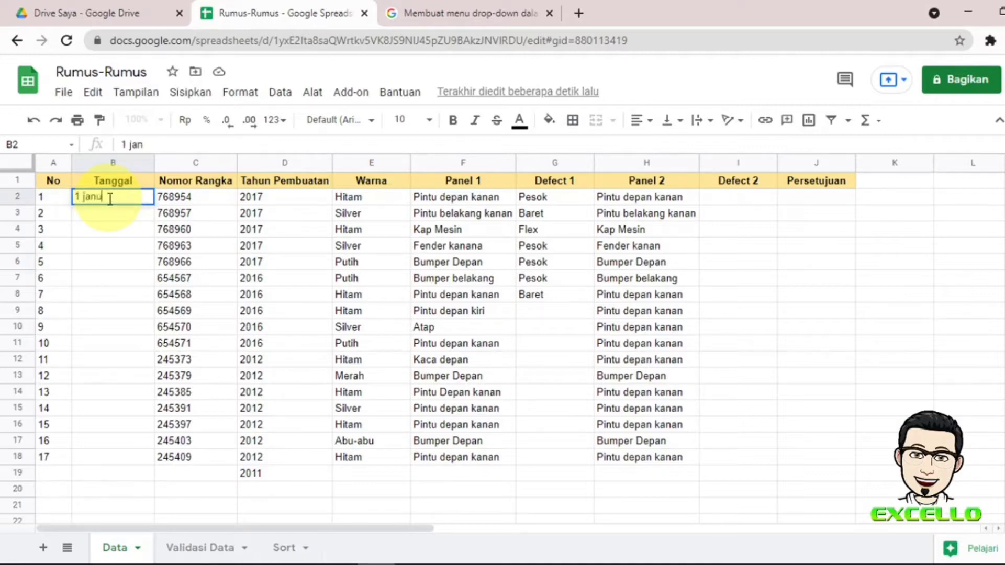
text(ari 2021)
key(Return)
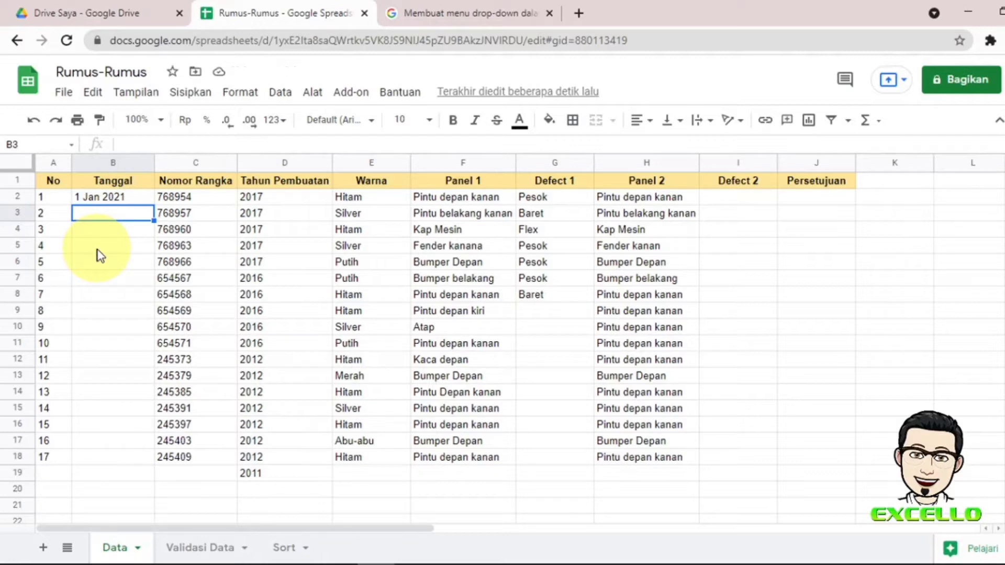
text(2/2/)
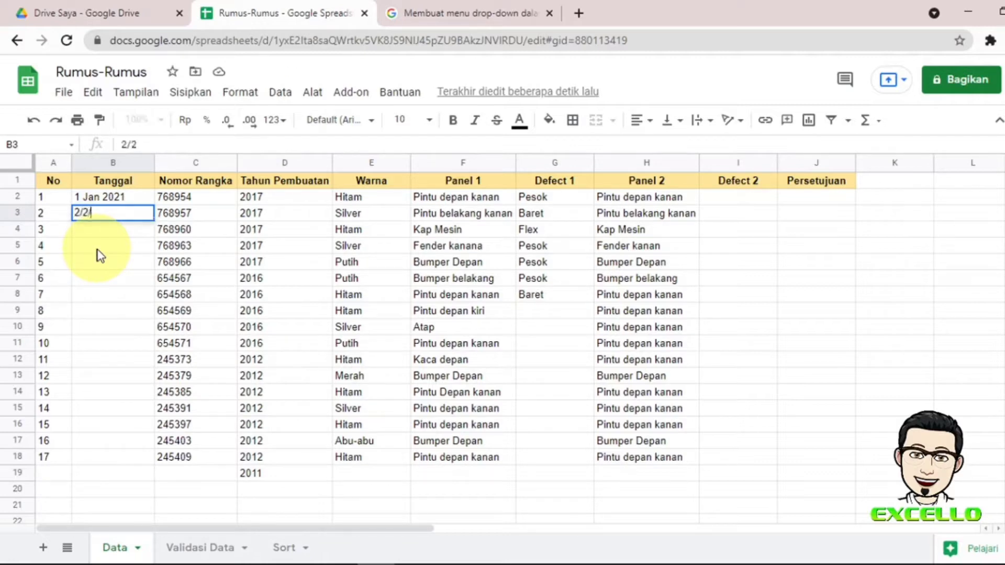
text(2021)
key(Return)
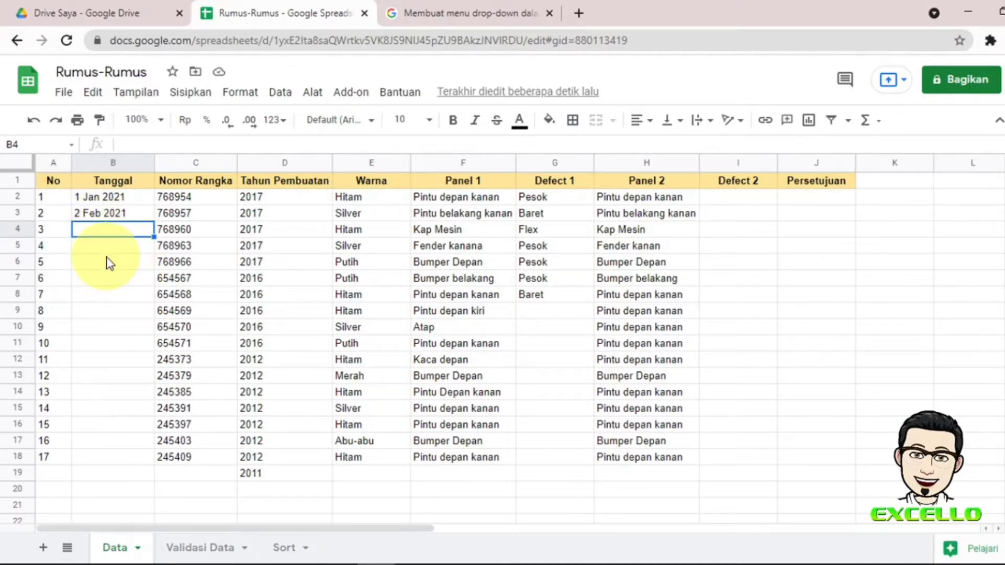
Enter the trial values 23 Mart 2021 in B4 and 2/32/21 in B5
text(23 )
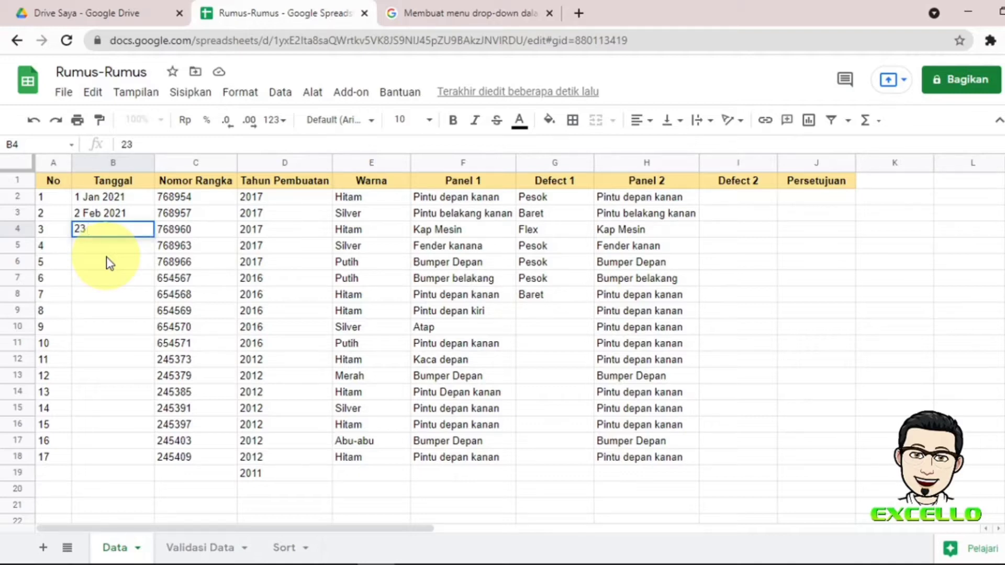
text(Mart 2021)
key(Return)
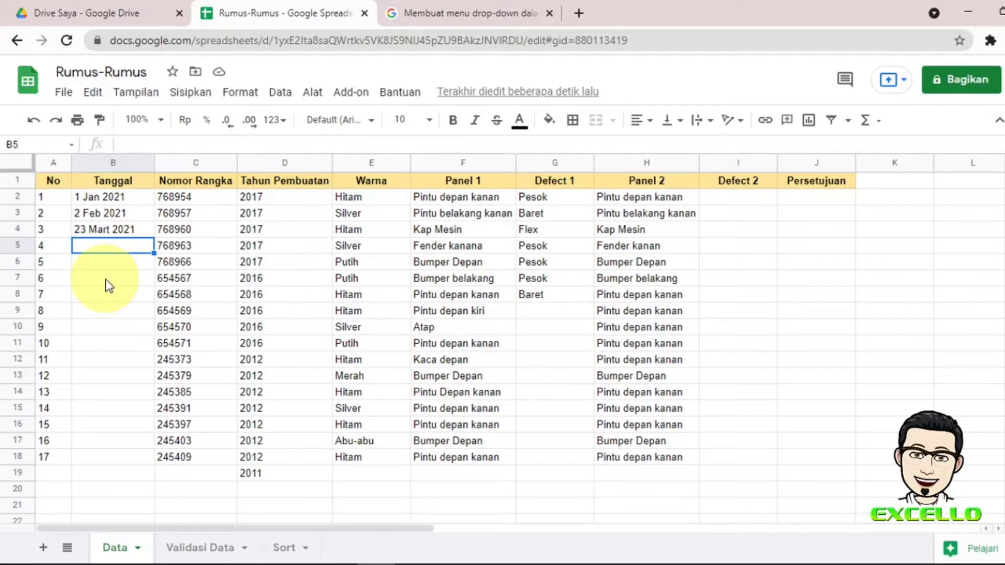
text(2/)
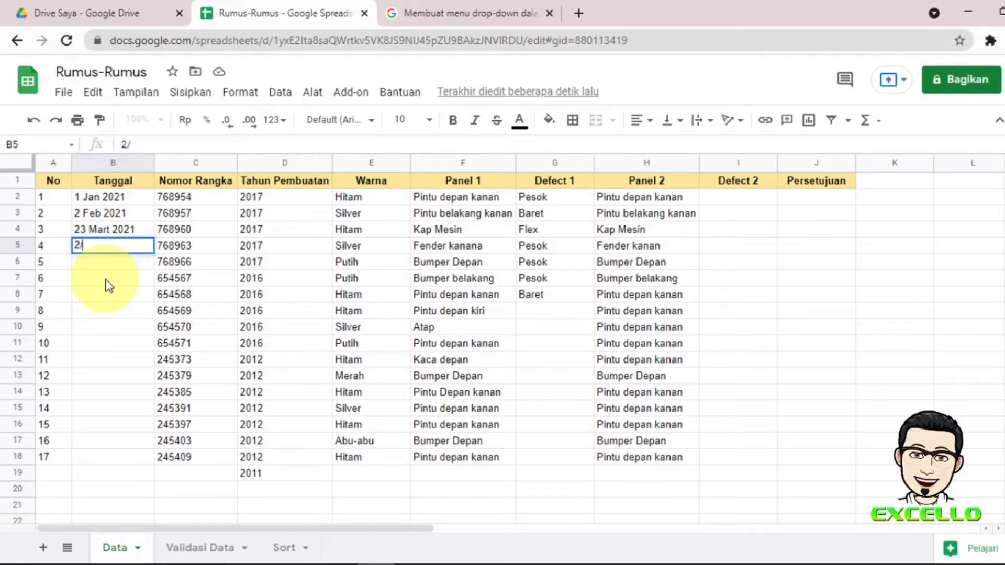
text(32/21)
key(Return)
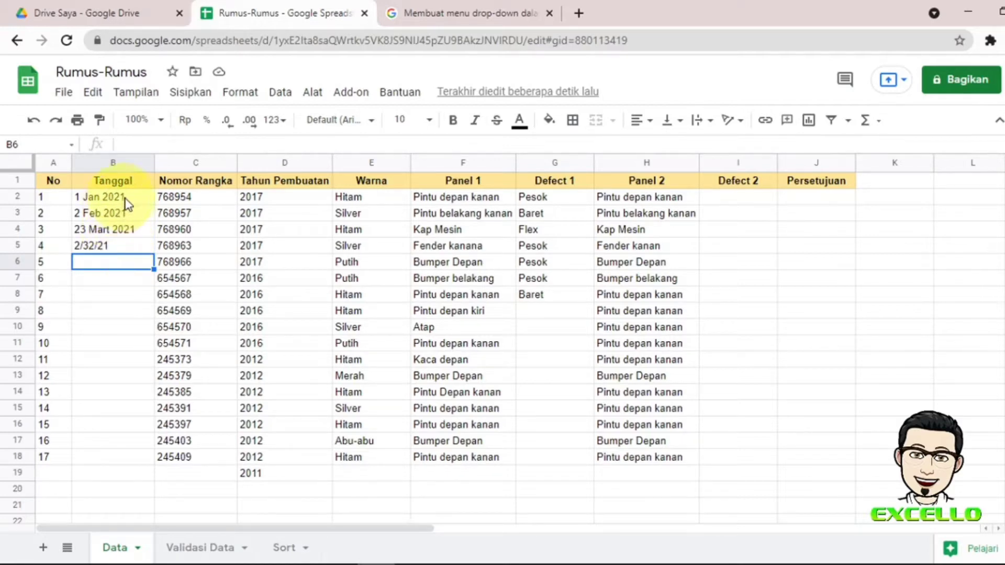
Clear the trial entries from B2:B7 in the Tanggal column and select cell B5
drag(126, 199, 128, 285)
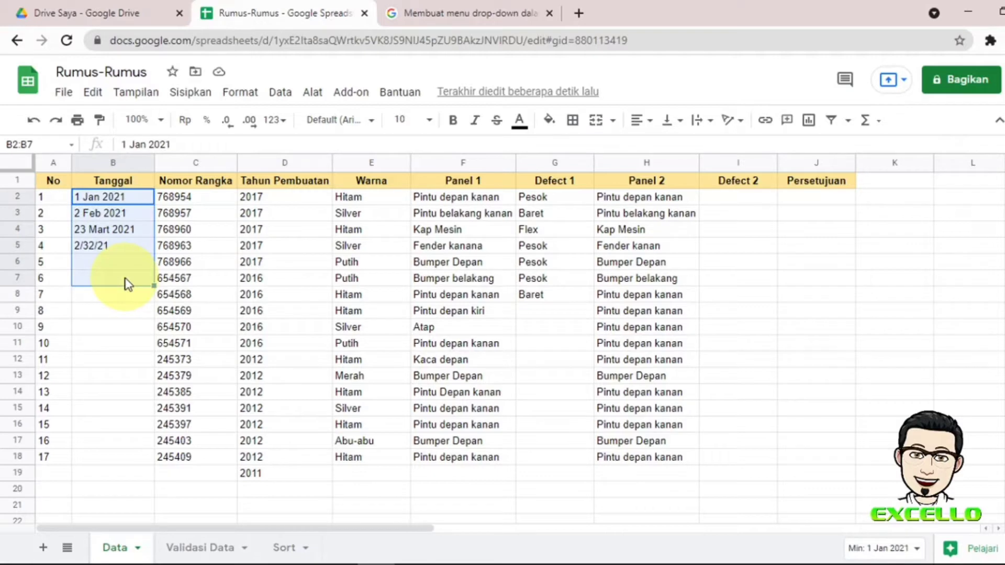
key(Delete)
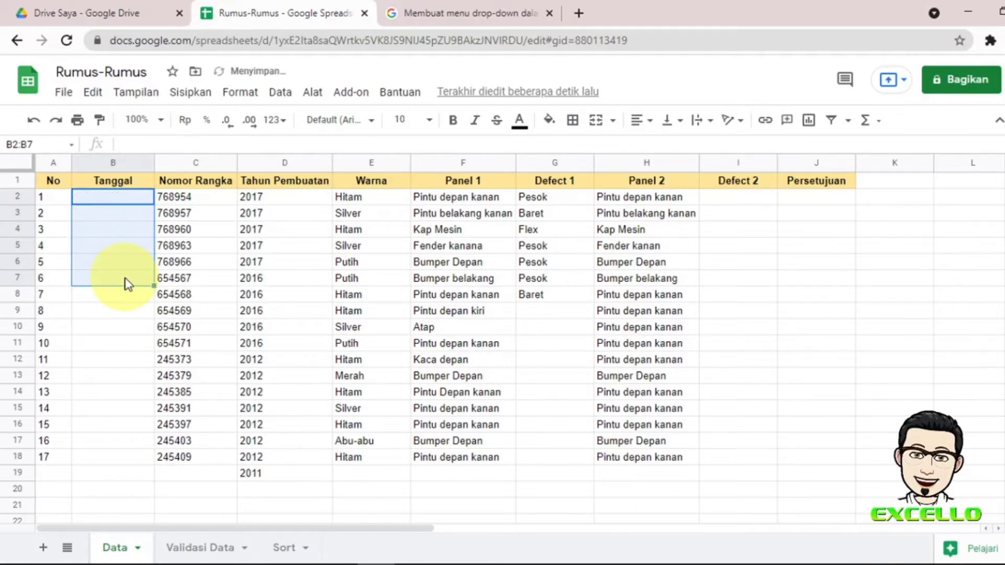
click(124, 246)
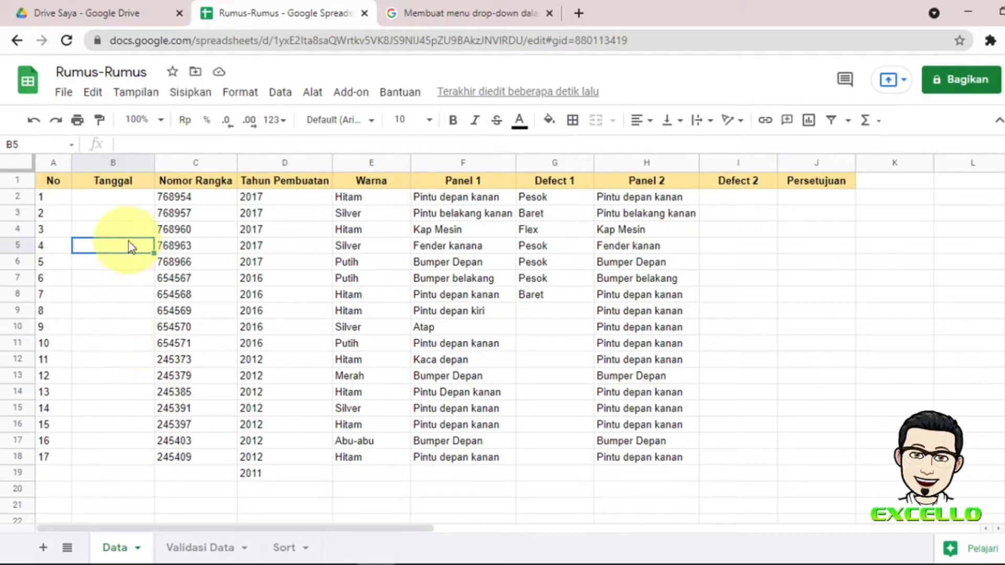
Start a data validation rule and set its cell range to the whole Tanggal column, B:B
click(282, 95)
click(341, 257)
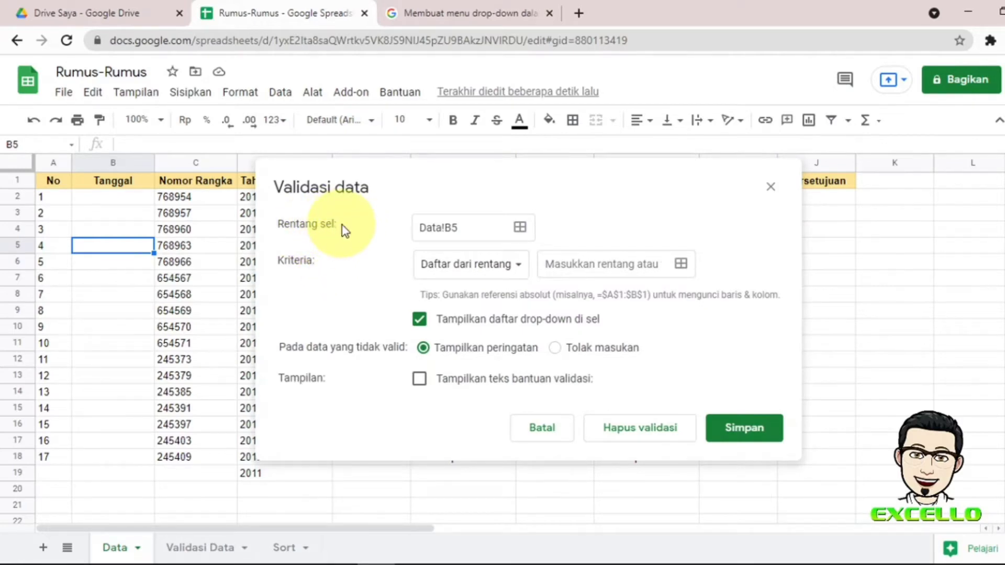
click(519, 231)
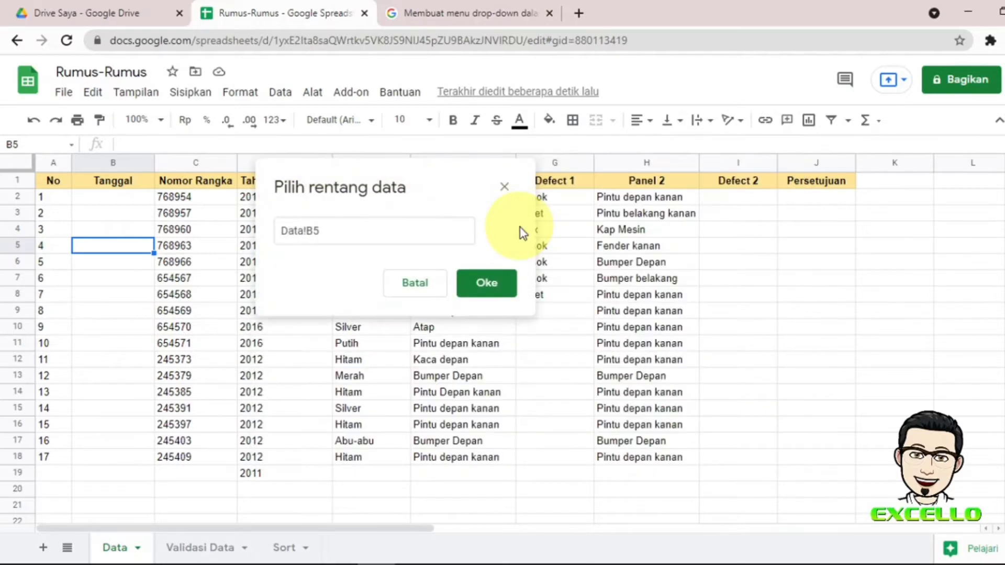
click(335, 231)
key(BackSpace)
key(BackSpace)
key(BackSpace)
key(BackSpace)
key(BackSpace)
key(BackSpace)
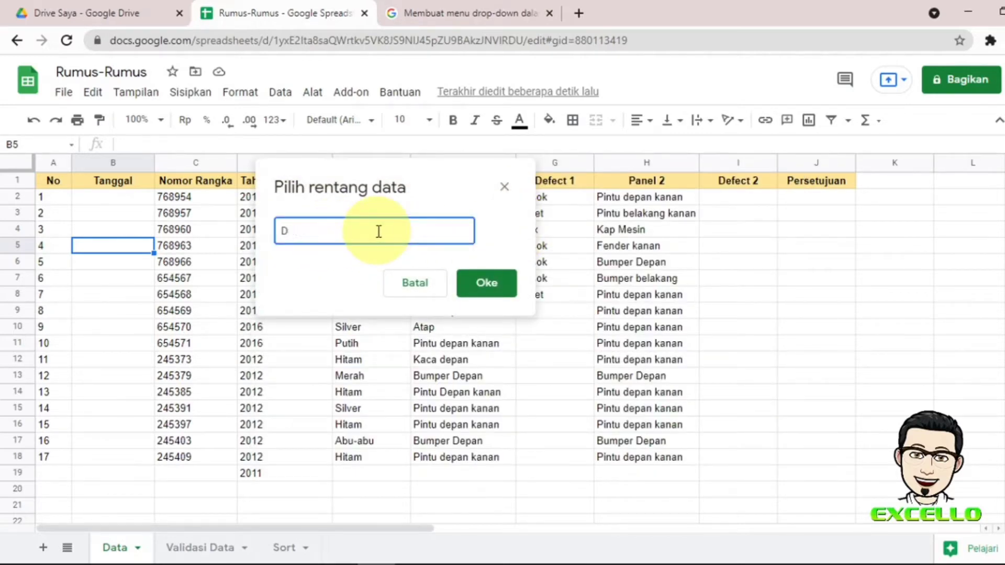
click(112, 161)
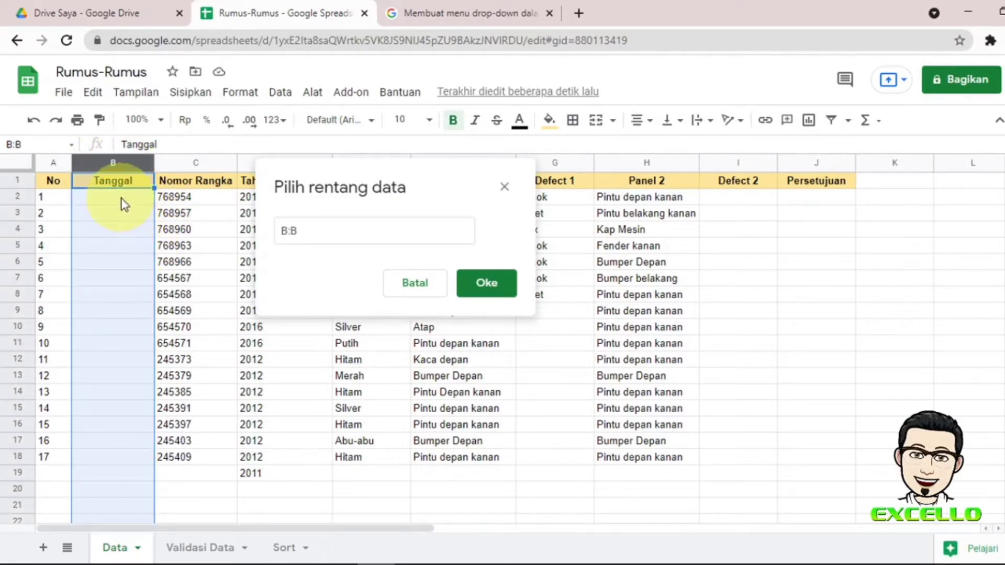
drag(121, 198, 121, 442)
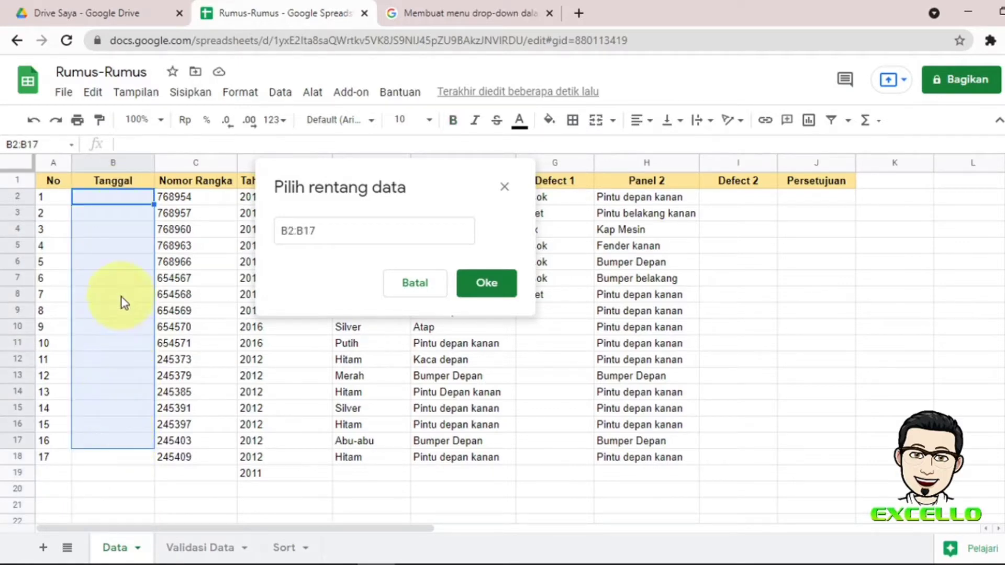
click(106, 162)
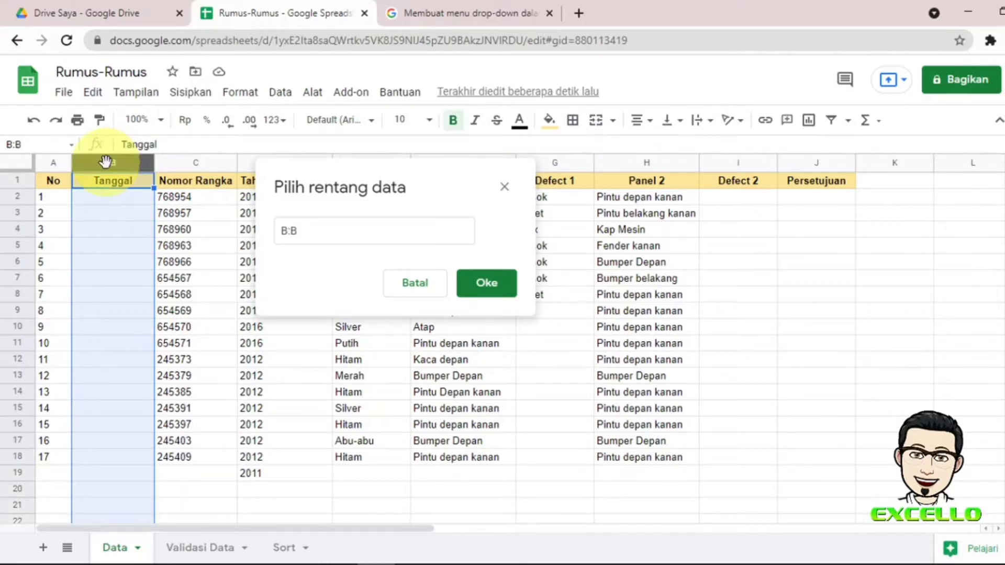
click(487, 283)
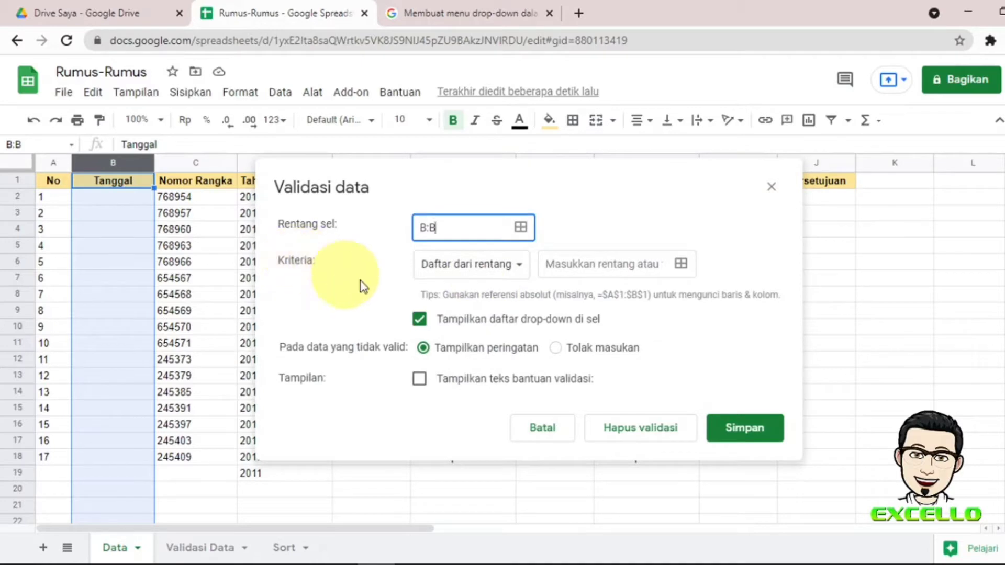
Set the validation criteria to Tanggal with the condition "adalah tanggal yang valid"
click(525, 270)
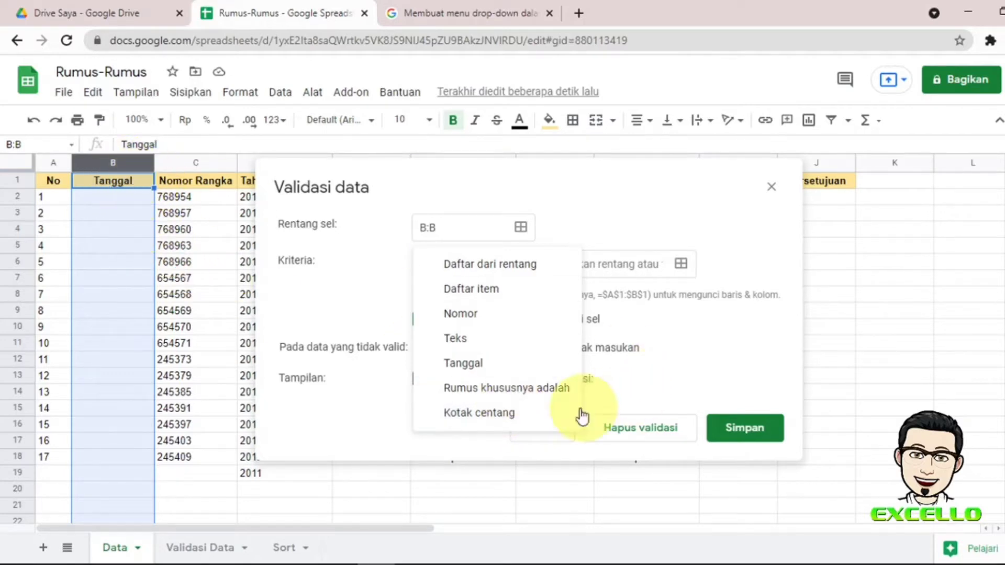
click(488, 365)
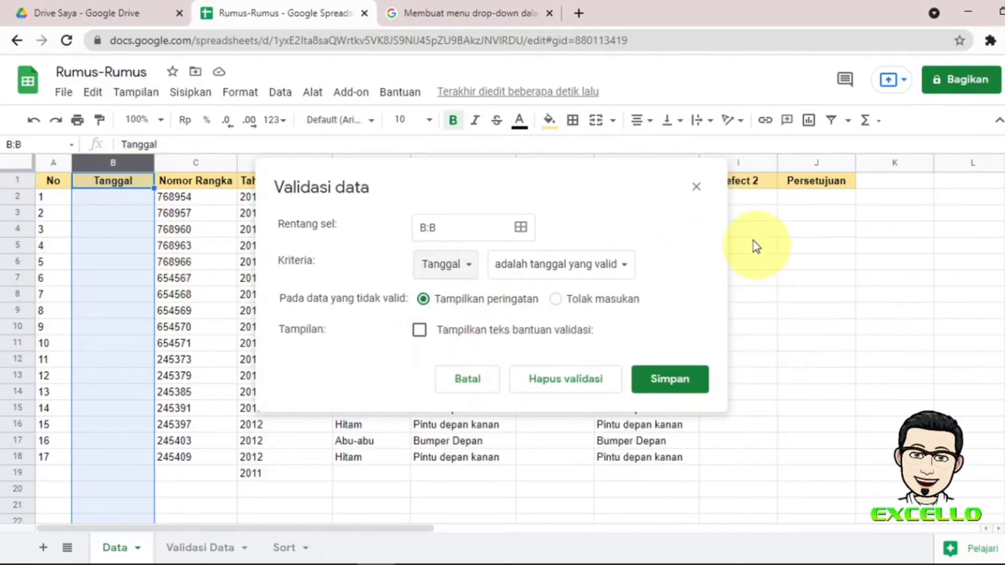
click(630, 269)
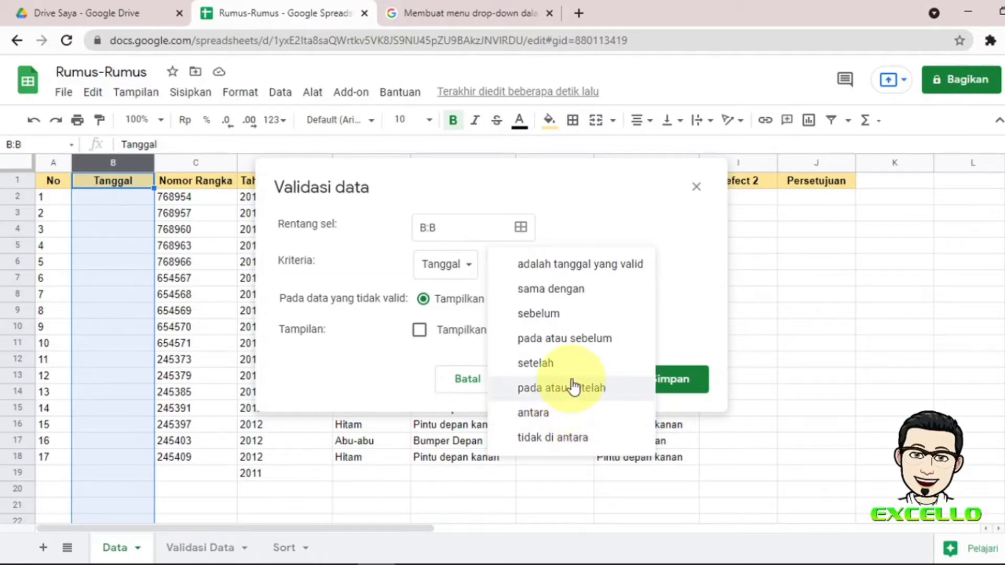
click(621, 265)
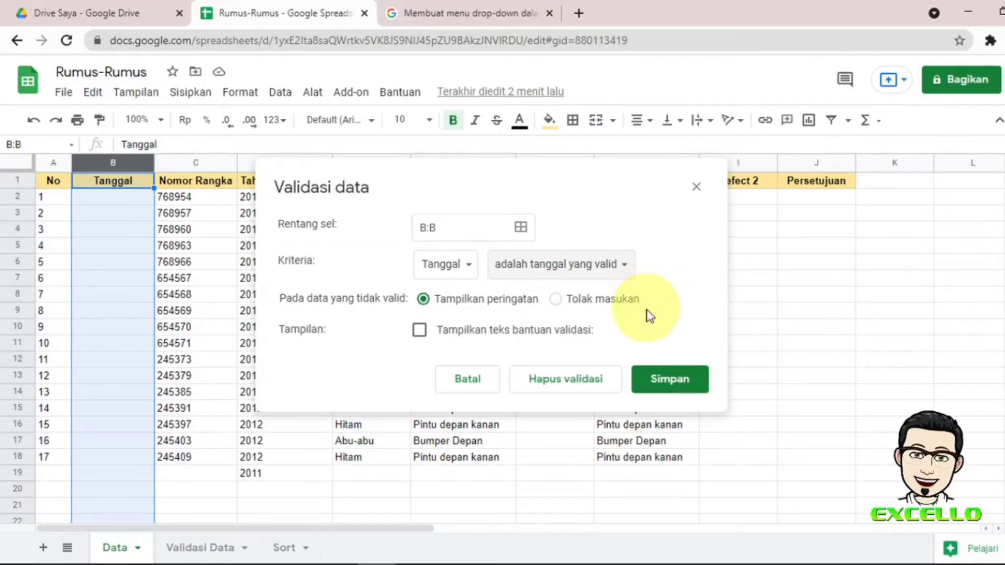
Have the rule reject invalid input and show the help text "Masukkan tanggal yang valid", and save the validation
click(558, 300)
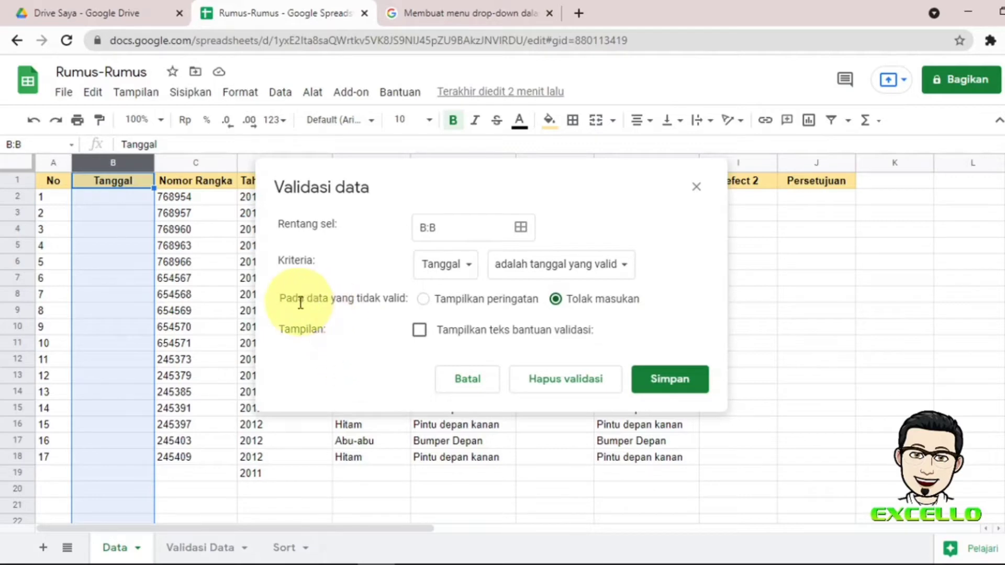
click(419, 330)
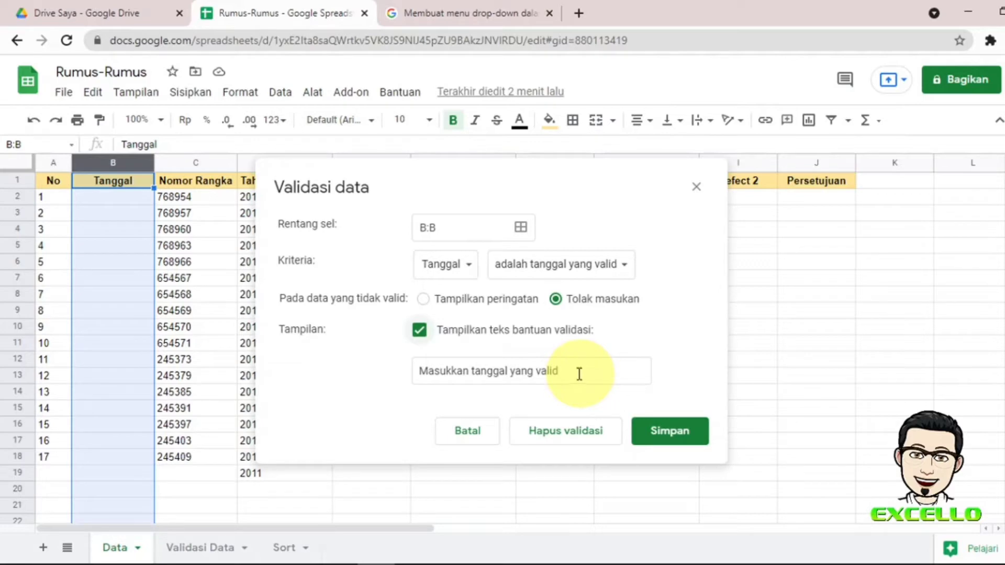
click(666, 436)
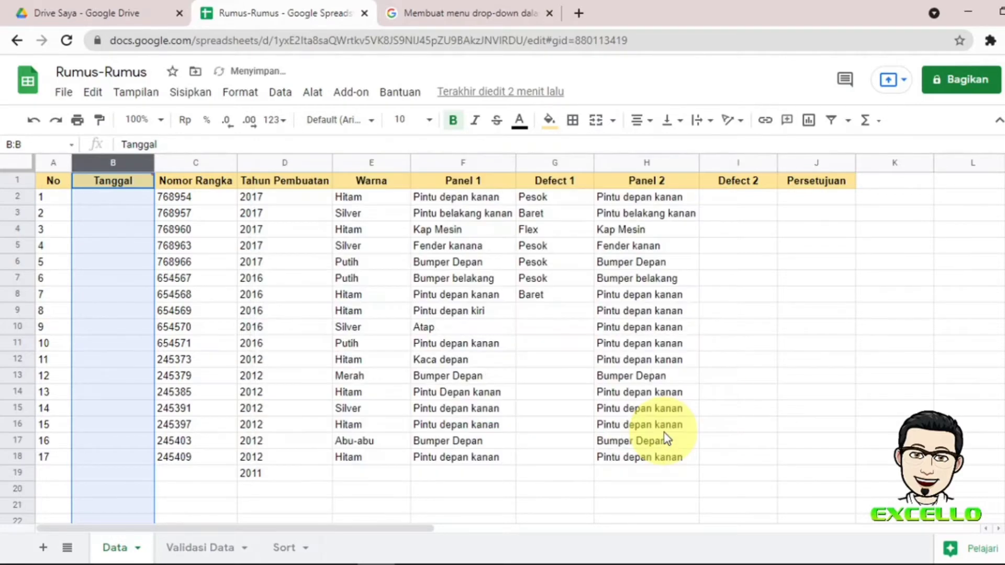
Examine the validation note on the Tanggal header cell and select cell B2 below it
click(131, 202)
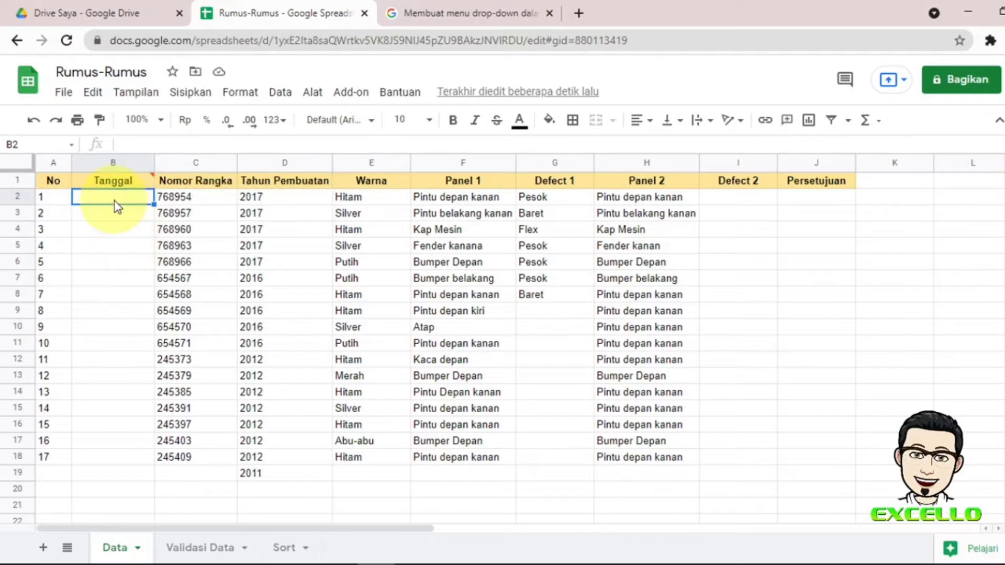
mouse_move(114, 186)
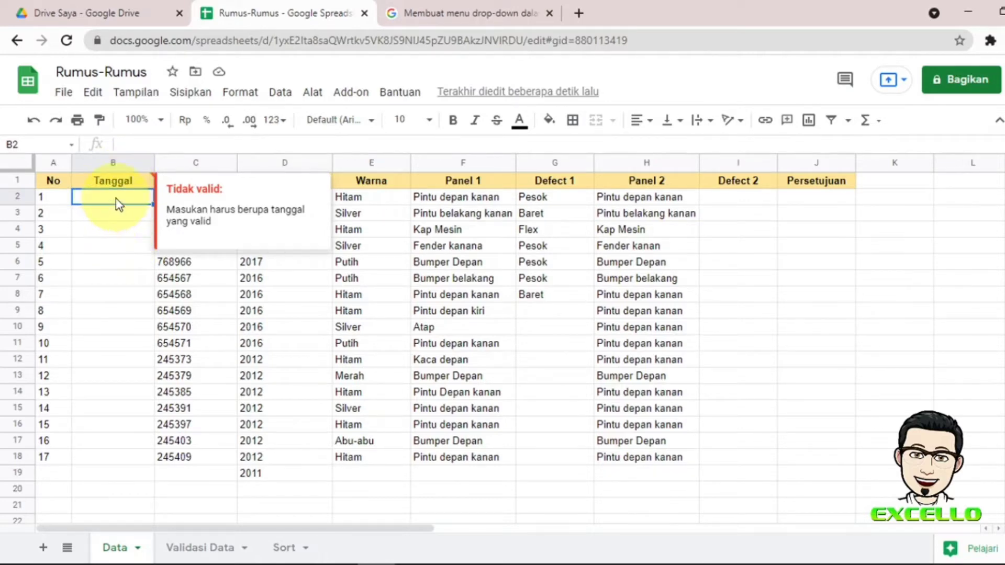
drag(115, 198, 111, 311)
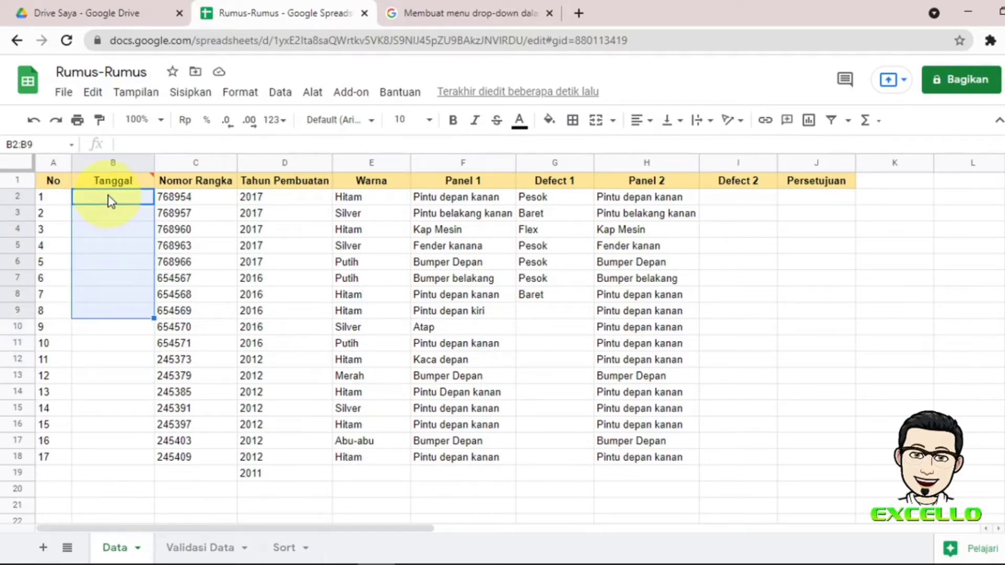
click(108, 194)
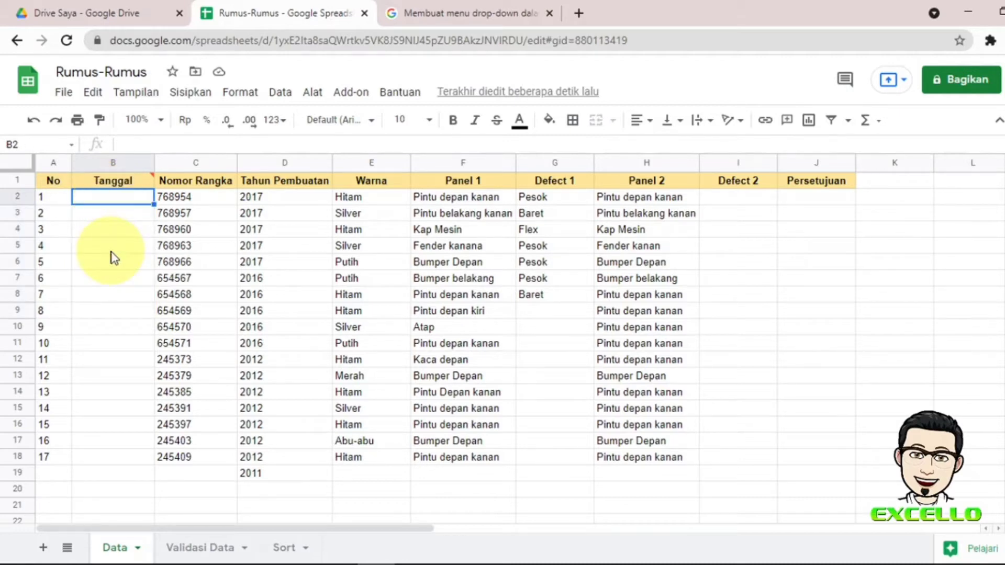
Try to enter the invalid date "23 mart 2021" in cell B2 to test the Tanggal validation, and dismiss the error message
text(23 mart)
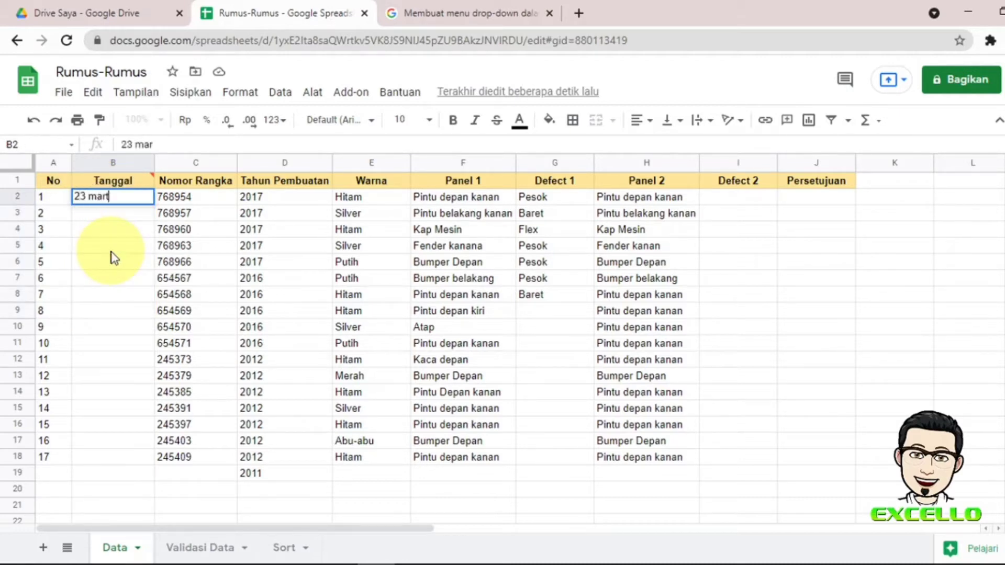
text( 2021)
key(Return)
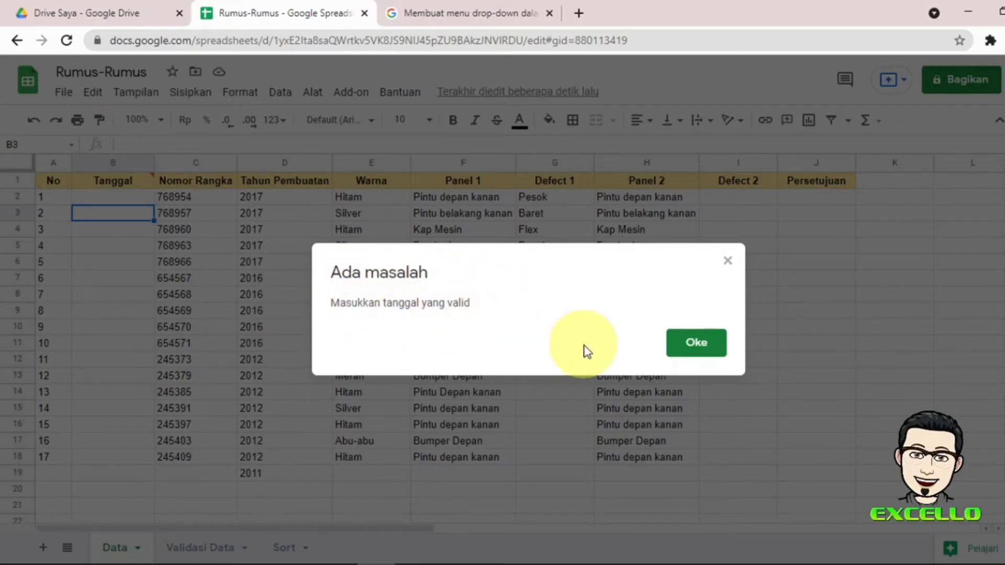
click(664, 342)
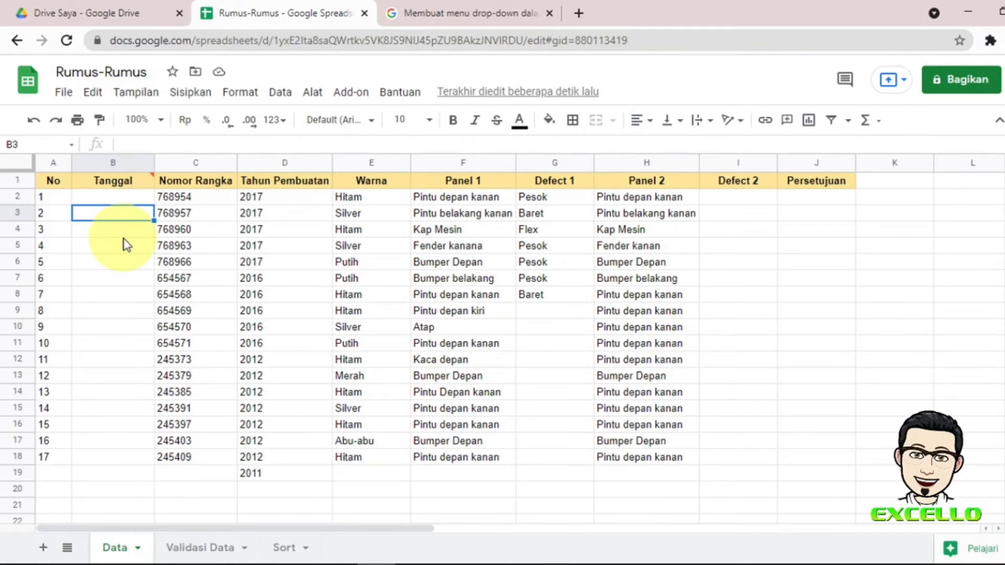
Fill cell B2 with the date 1 July 2021 picked from the calendar
click(118, 199)
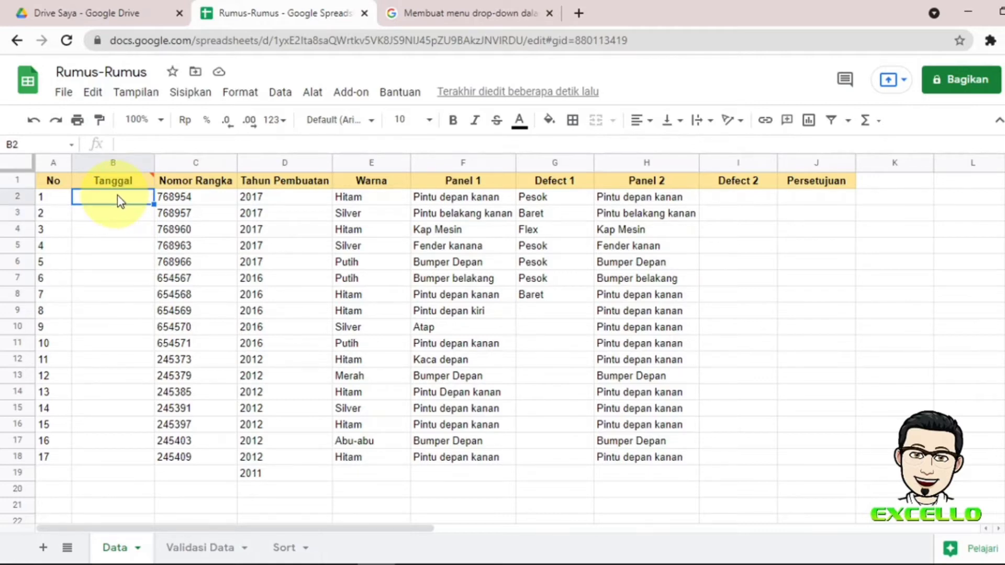
double_click(120, 197)
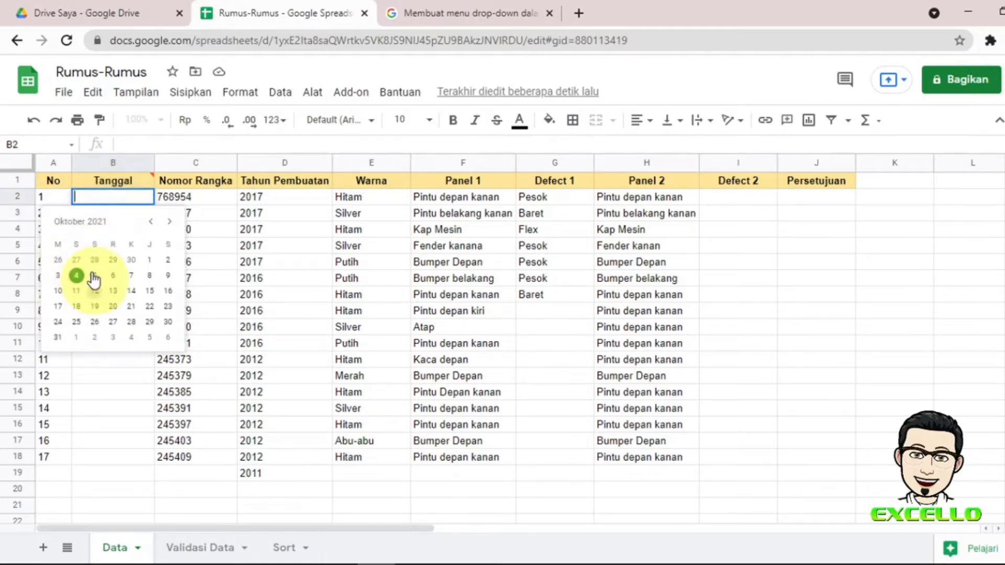
click(147, 223)
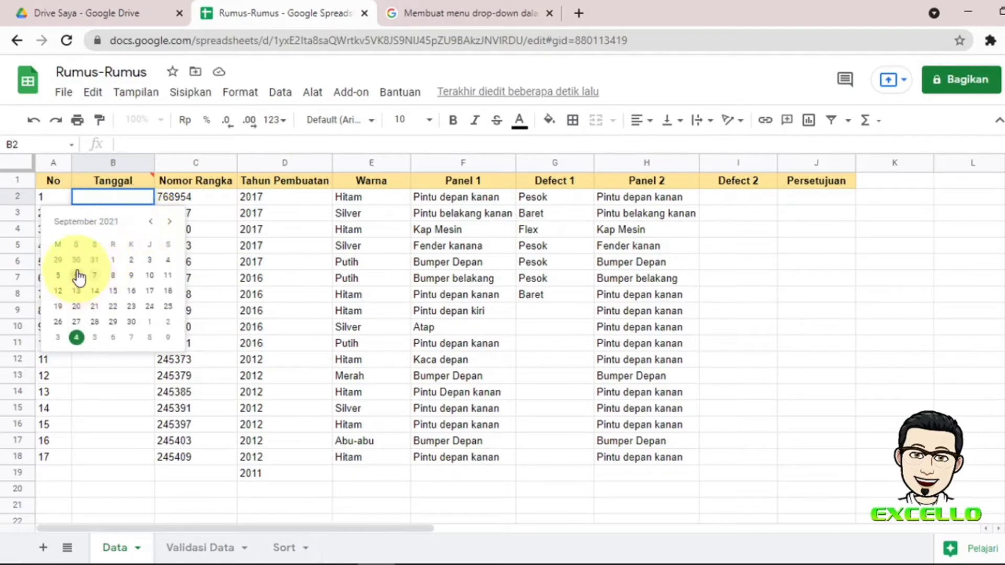
click(151, 224)
click(152, 224)
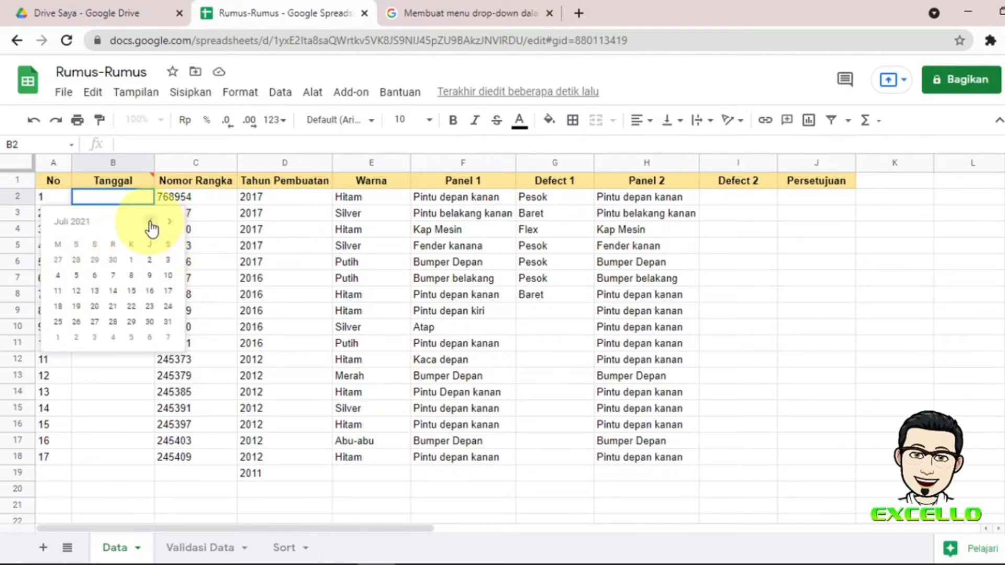
click(132, 263)
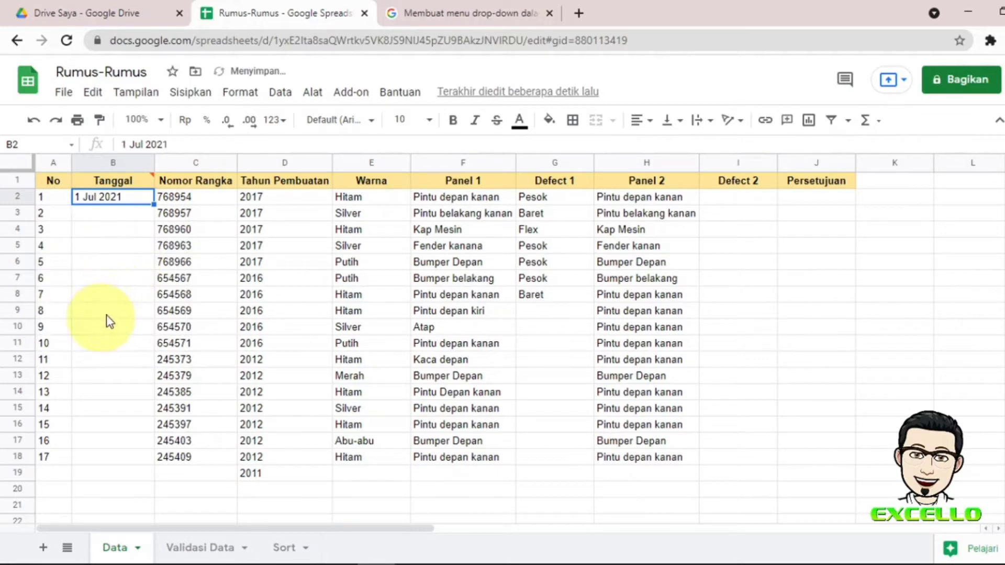
Pick 2 July 2021 for cell B3 and 3 July 2021 for cell B4 from the calendar
double_click(115, 211)
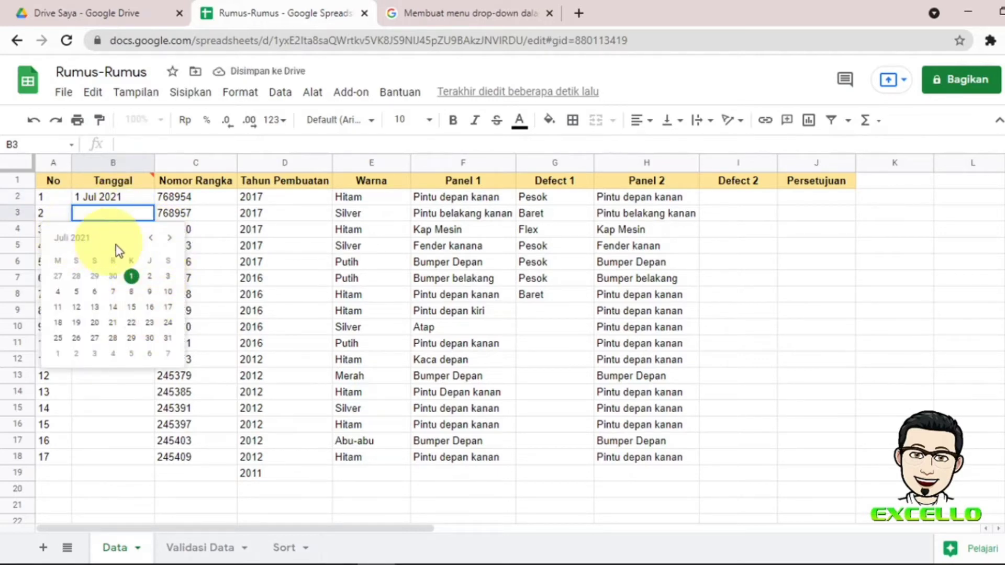
click(148, 277)
click(103, 229)
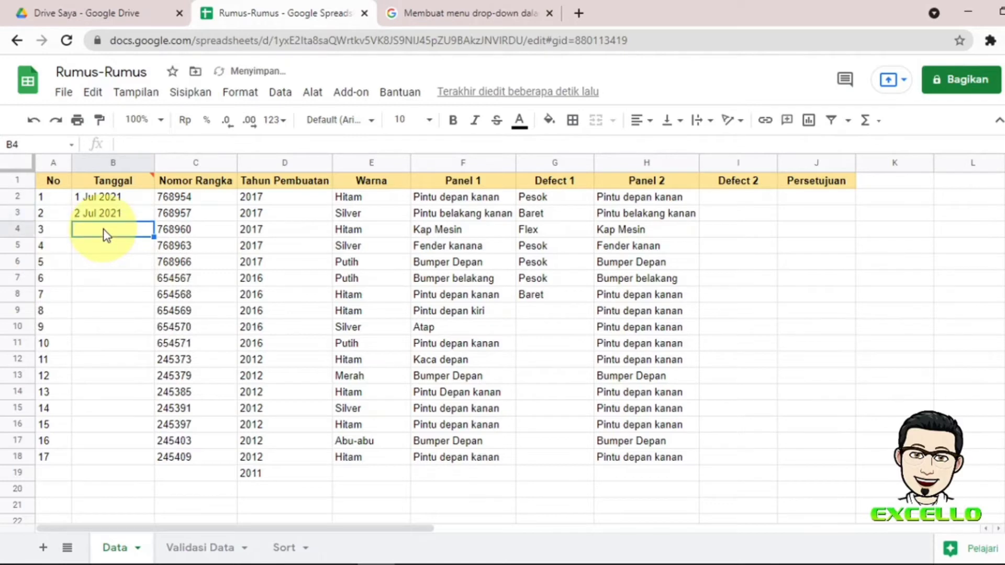
double_click(103, 230)
click(169, 296)
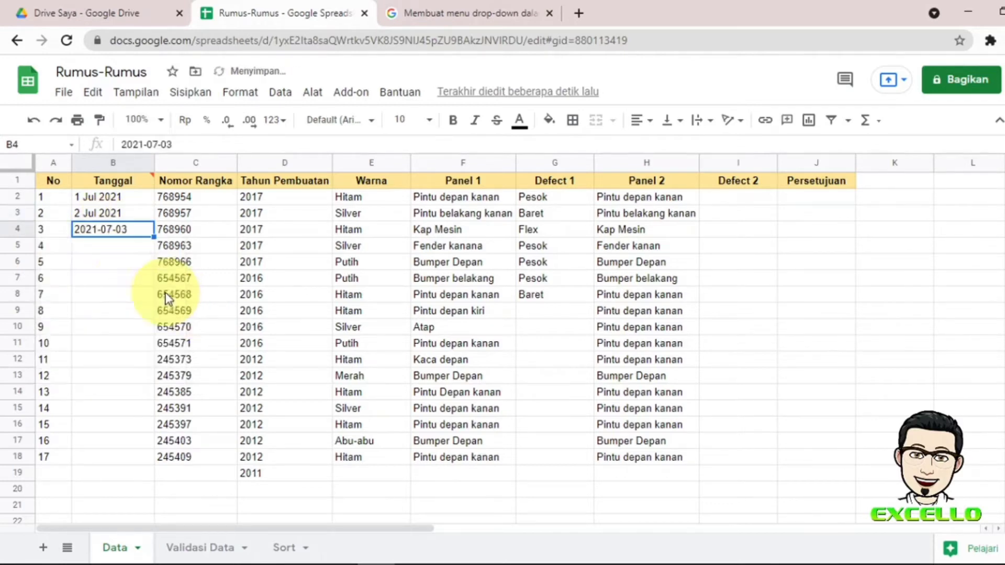
Compare how the dates in cells B2, B3 and B4 of the Tanggal column are formatted
click(113, 249)
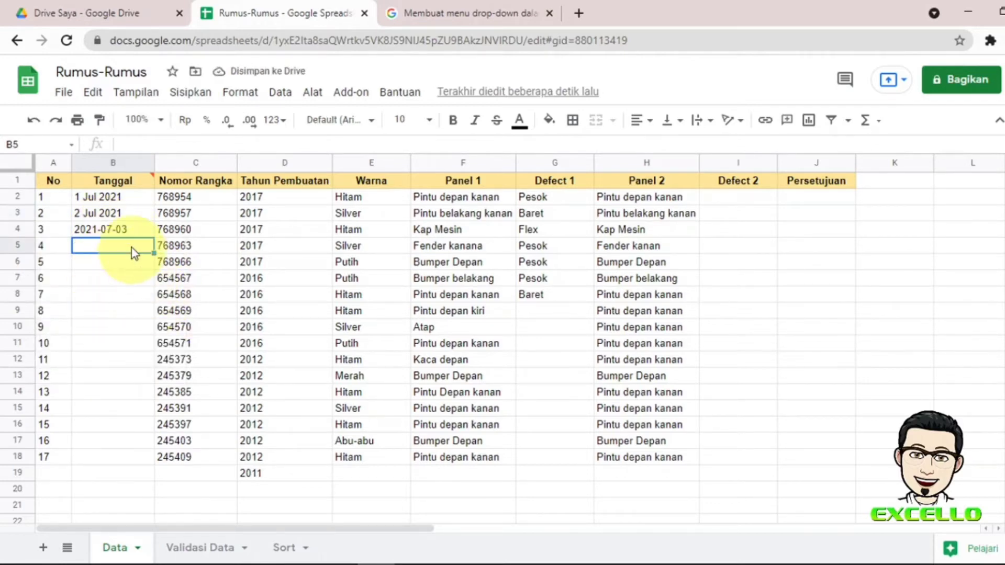
click(125, 230)
click(128, 214)
click(131, 226)
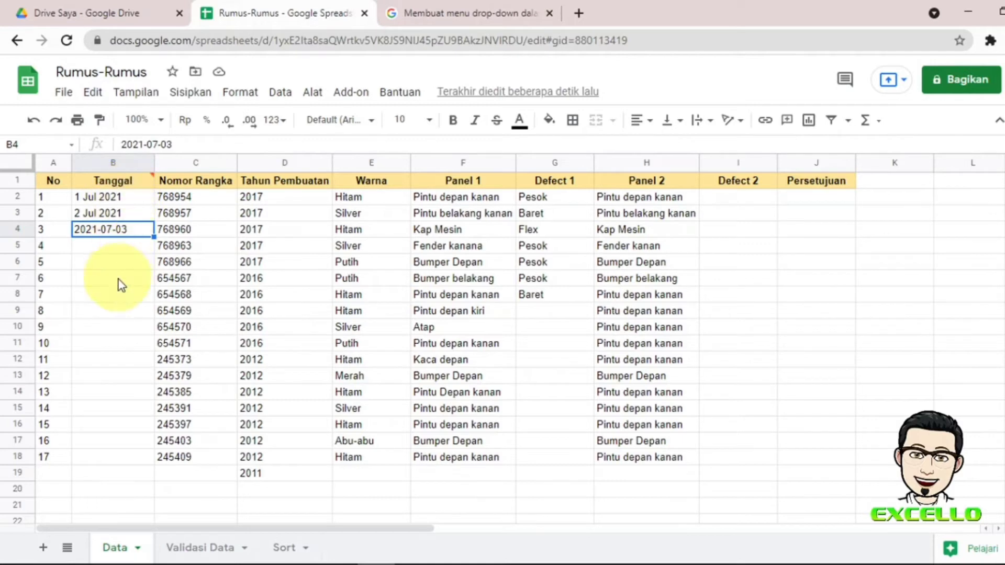
click(119, 199)
click(122, 215)
click(117, 230)
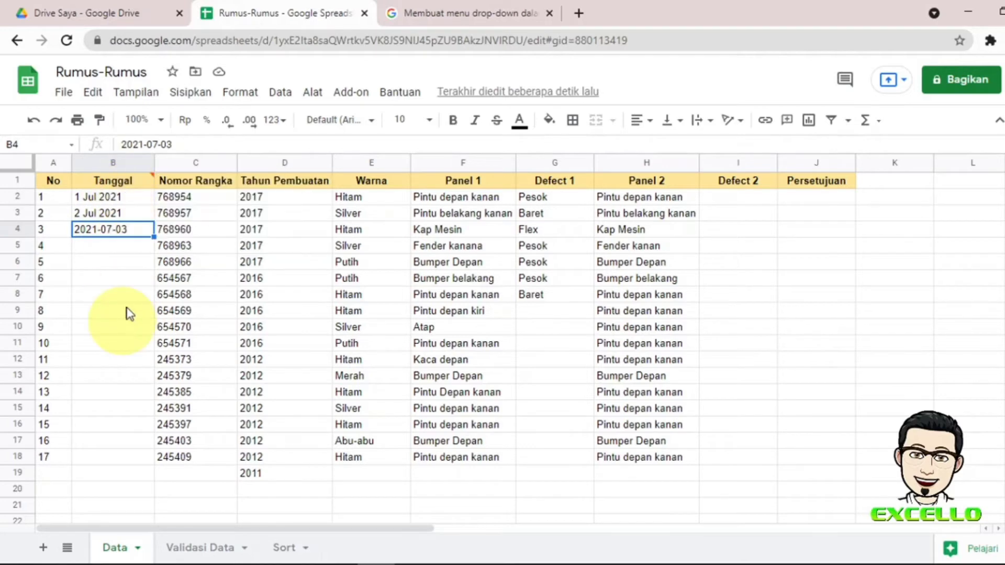
Pick 3 July 2021 for cell B5 and apply the "26 Sep 2008" date format to the whole Tanggal column
double_click(110, 244)
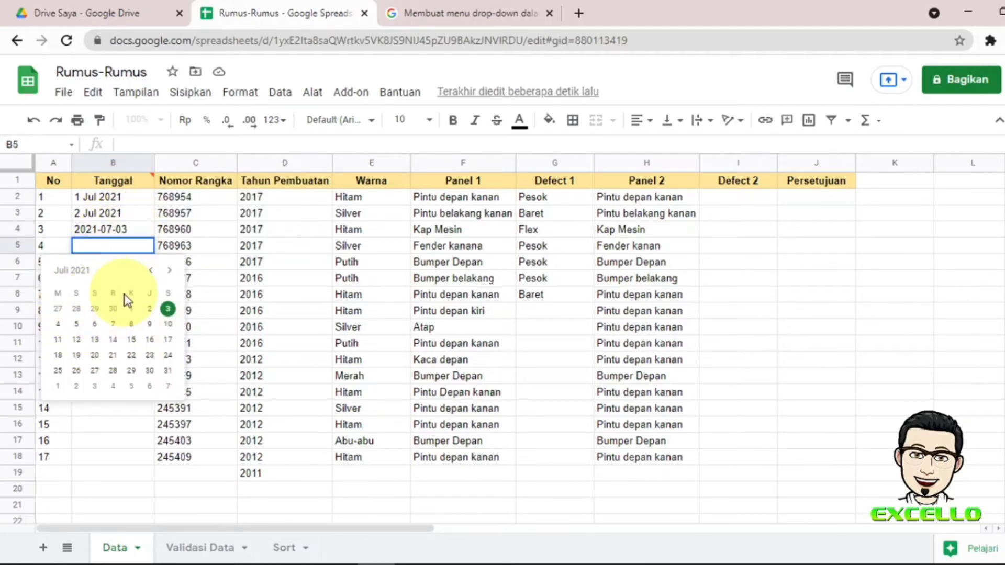
click(167, 308)
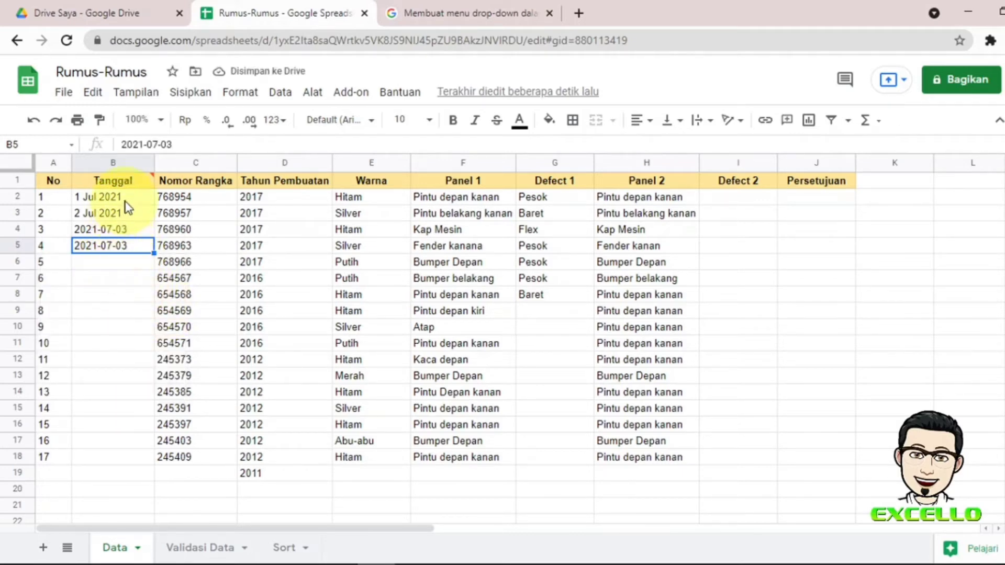
click(113, 163)
click(240, 93)
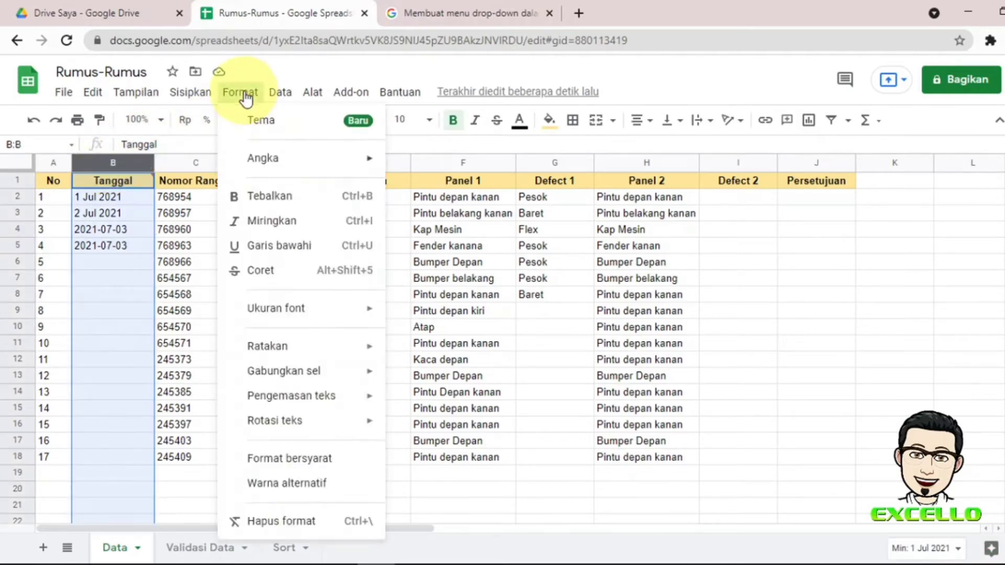
mouse_move(273, 165)
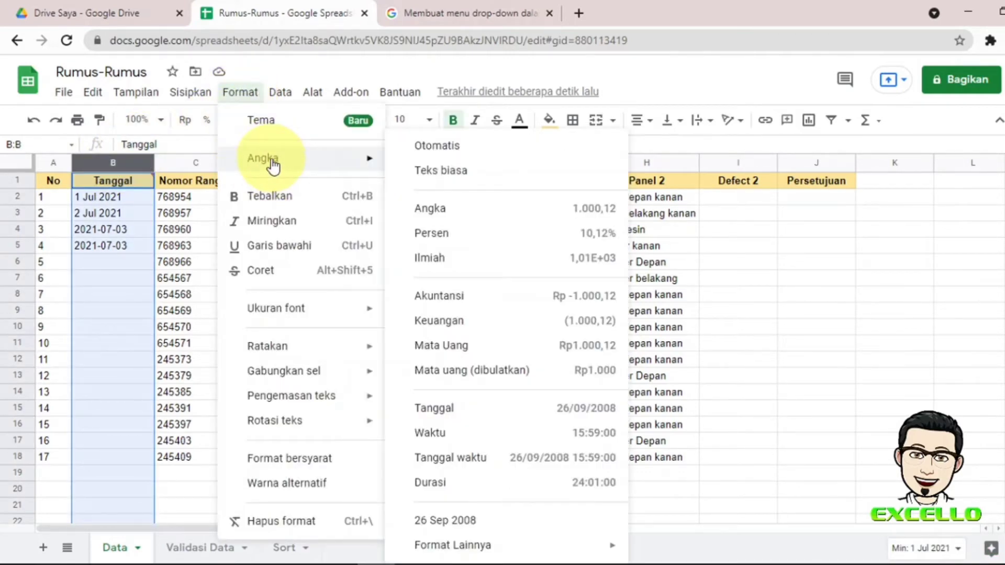
click(458, 521)
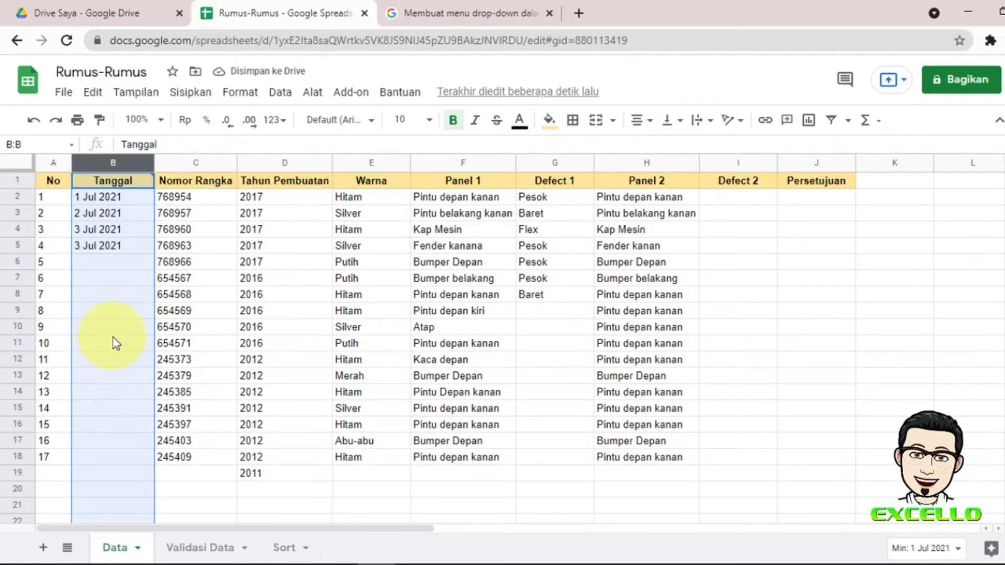
click(103, 264)
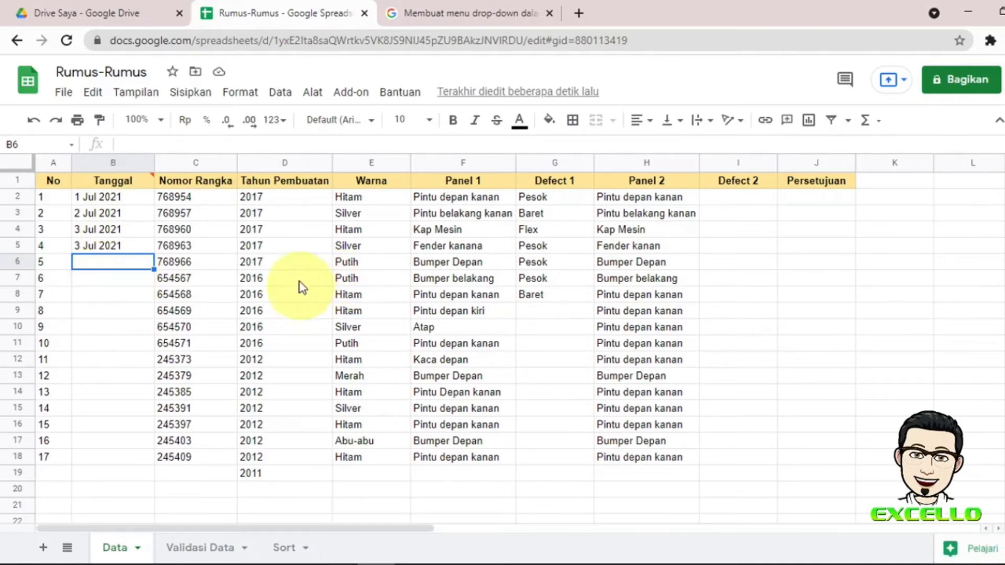
Delete the stray year 2011 in cell D19, below the last entry of the Tahun Pembuatan column
click(288, 182)
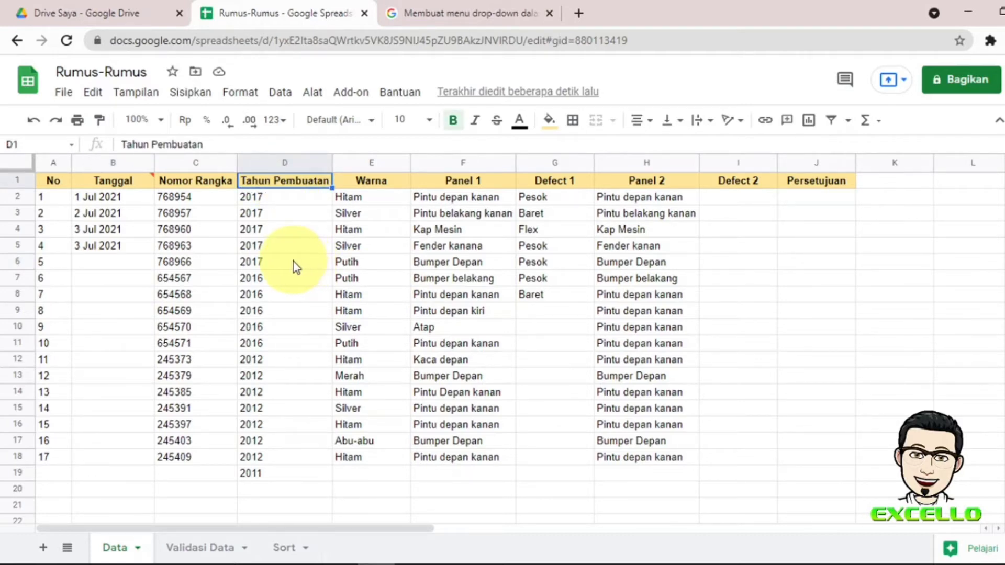
click(296, 477)
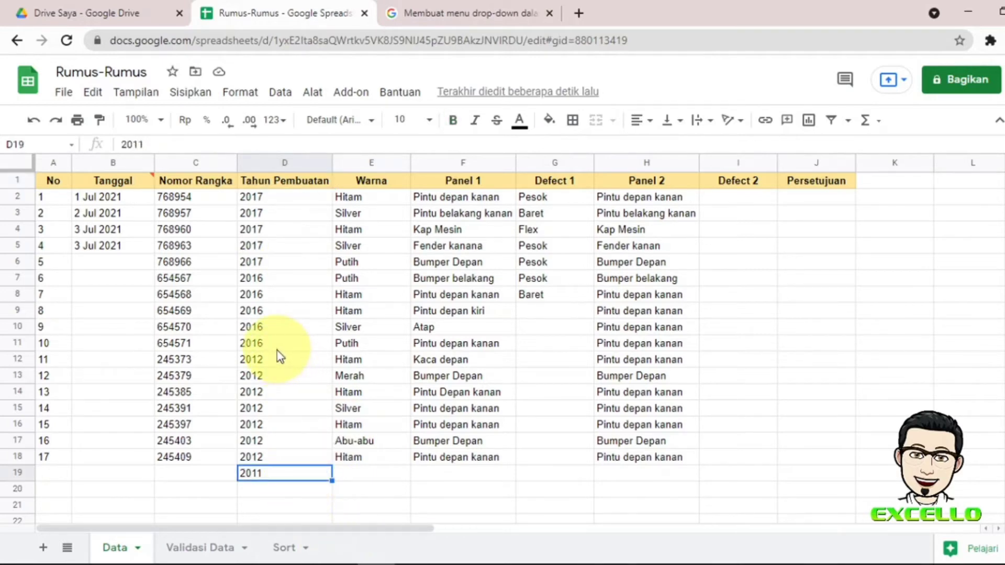
key(Delete)
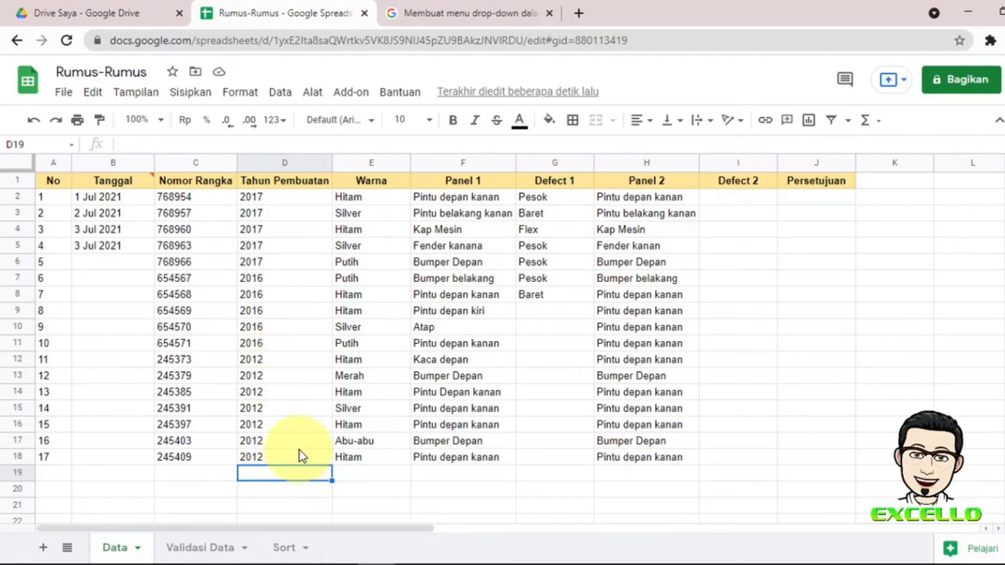
Start a data validation rule and set its cell range to the whole Tahun Pembuatan column, D:D
click(280, 93)
mouse_move(312, 92)
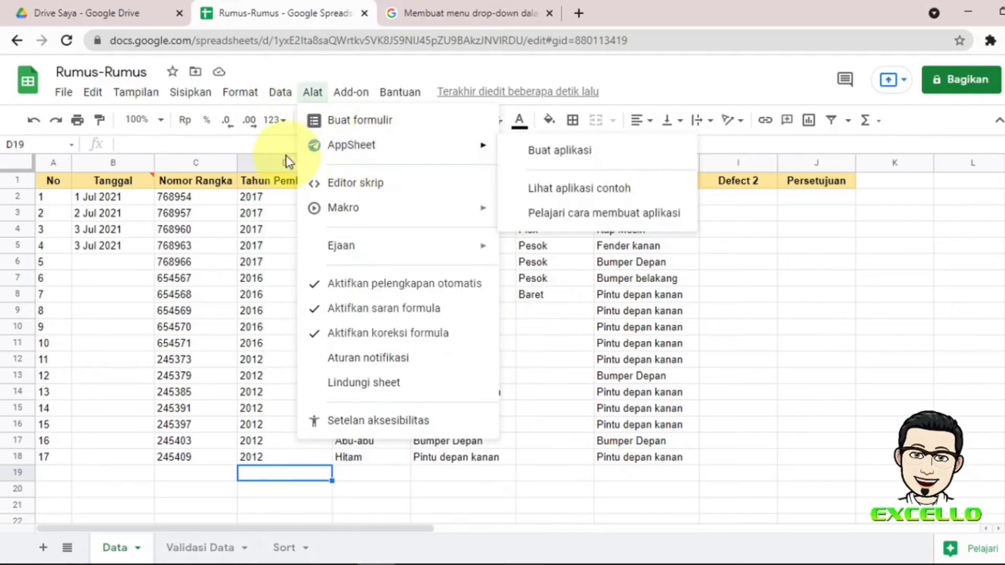
mouse_move(279, 94)
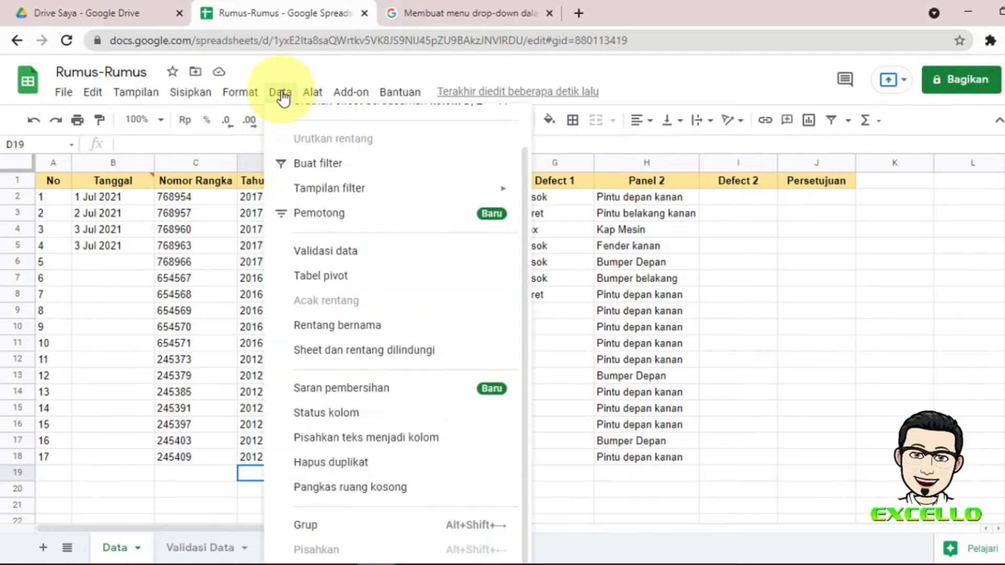
click(337, 248)
click(520, 232)
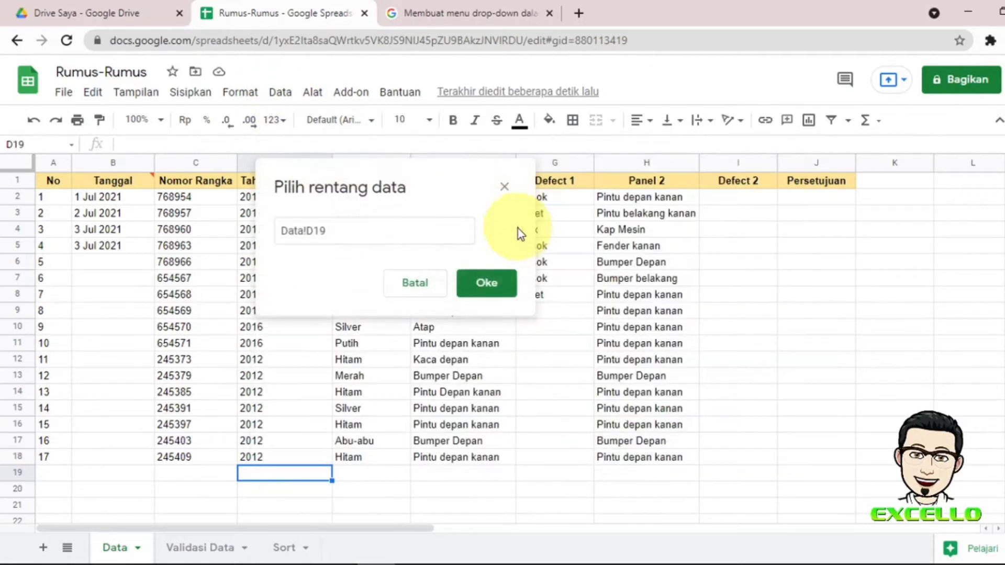
click(356, 233)
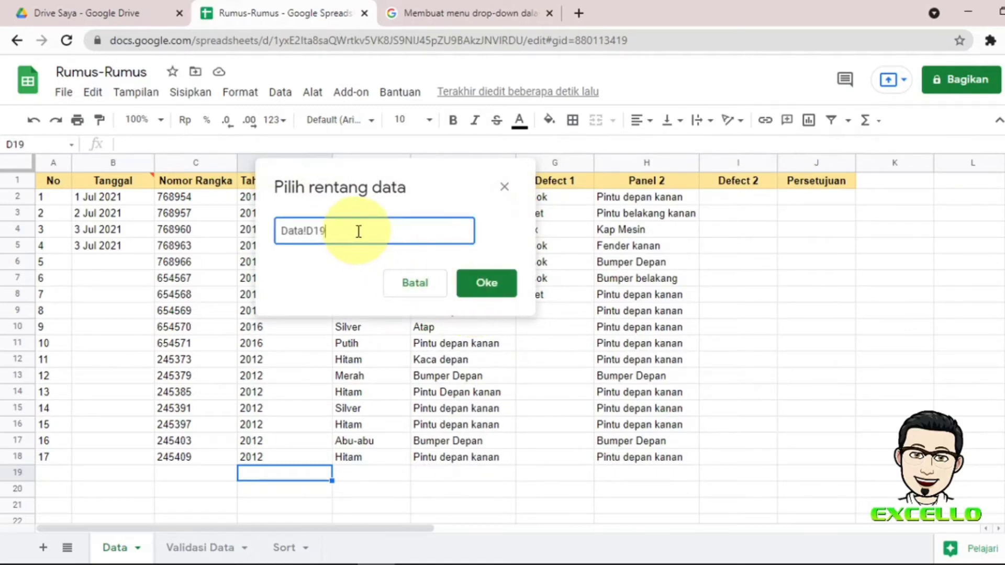
key(BackSpace)
key(BackSpace)
key(BackSpace)
key(BackSpace)
key(BackSpace)
key(BackSpace)
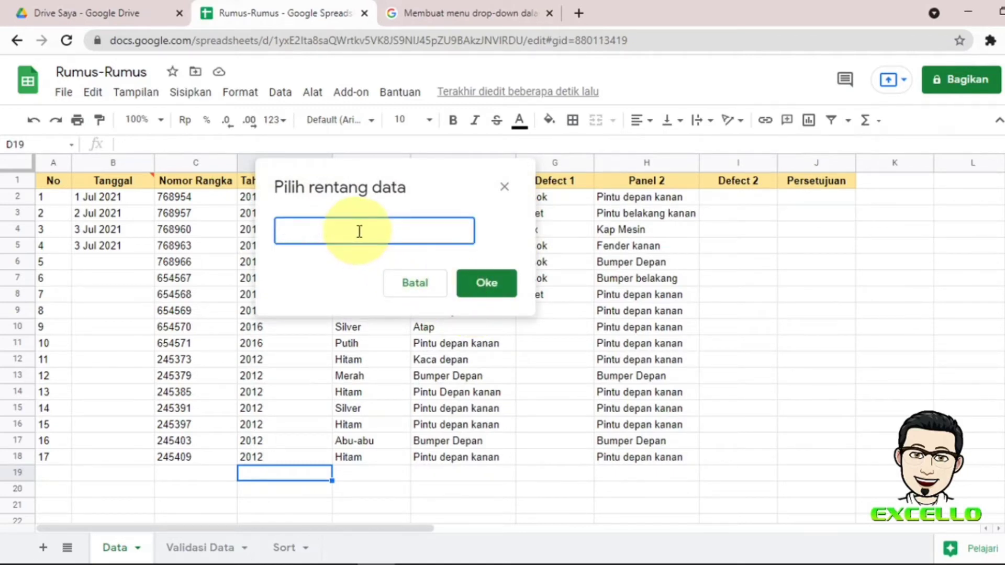
click(245, 159)
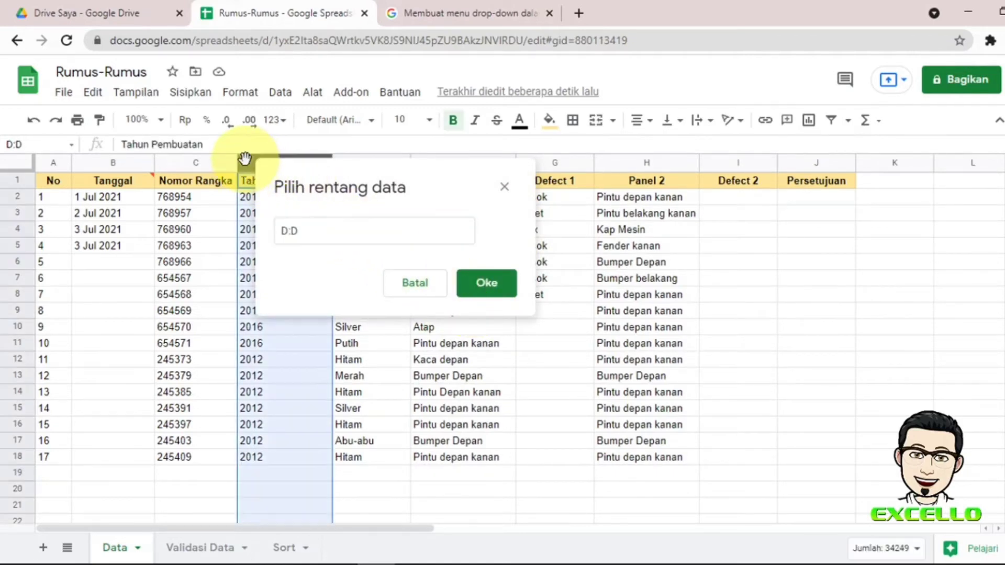
click(488, 285)
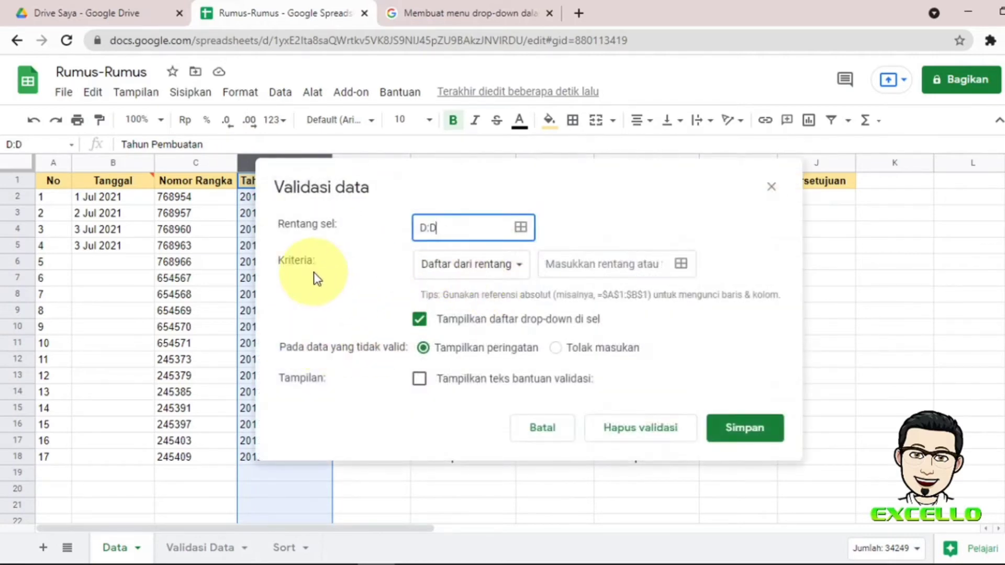
Set the Tahun Pembuatan rule's criterion to a number (Nomor) greater than (lebih besar dari) 2011
click(521, 268)
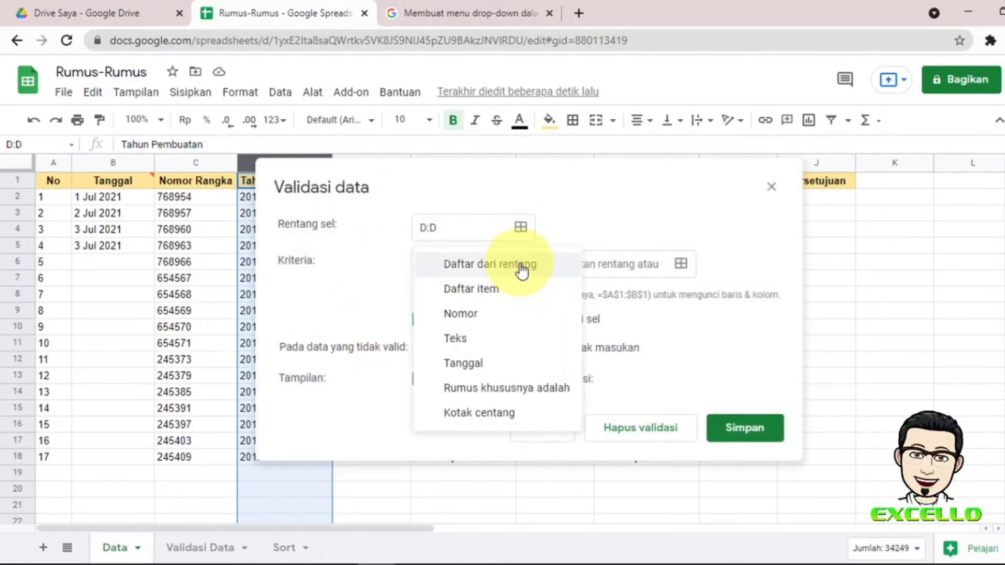
click(461, 314)
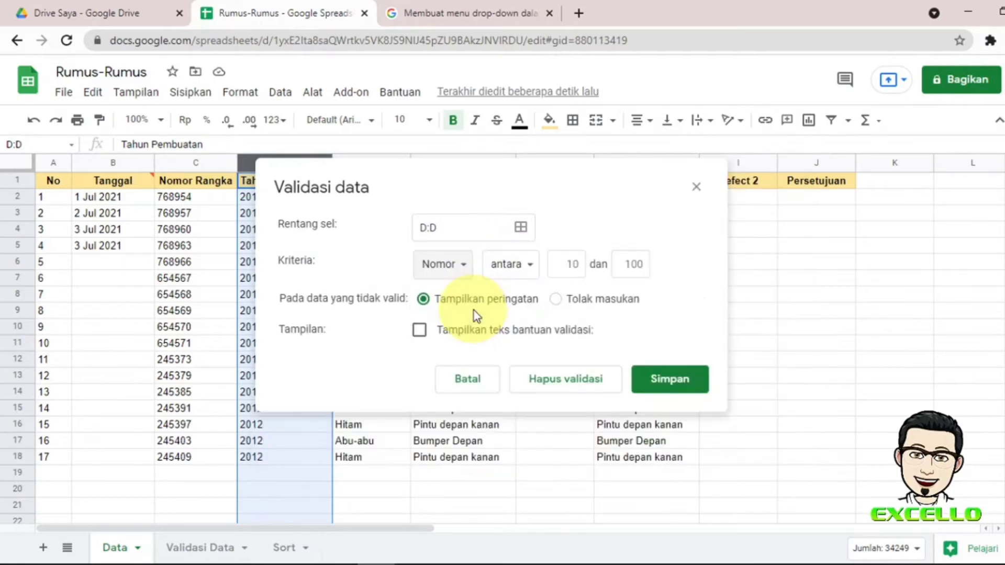
click(532, 272)
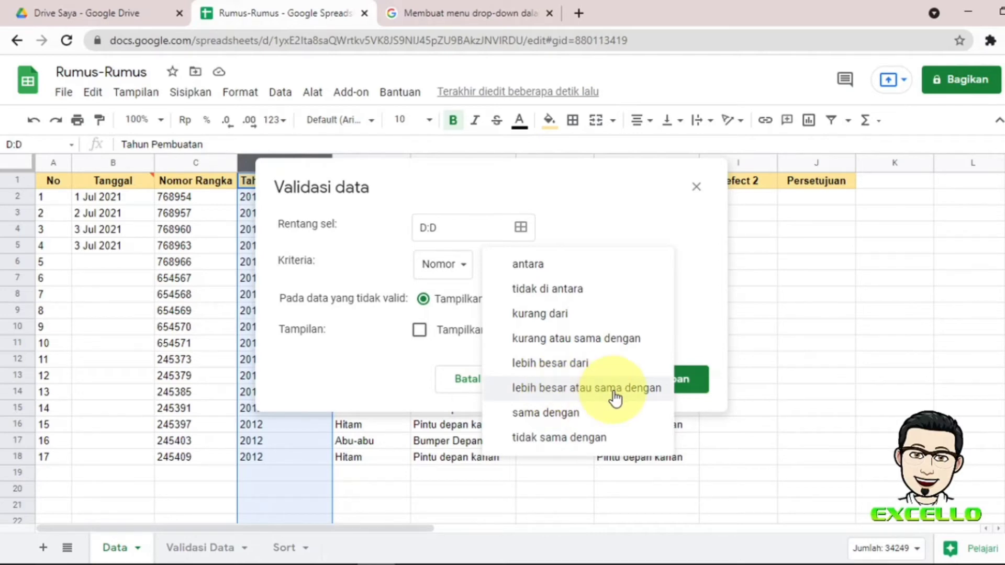
click(575, 370)
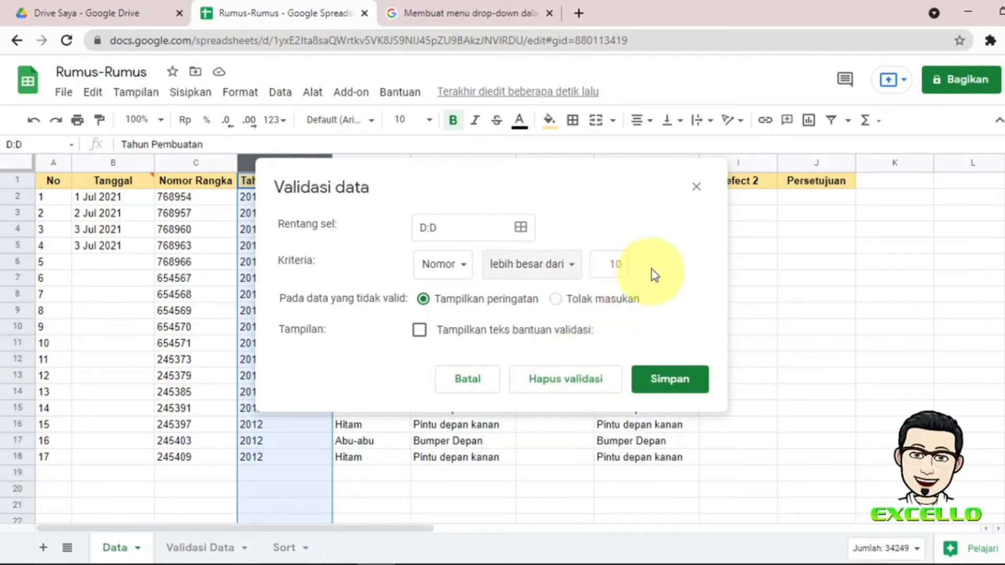
click(611, 264)
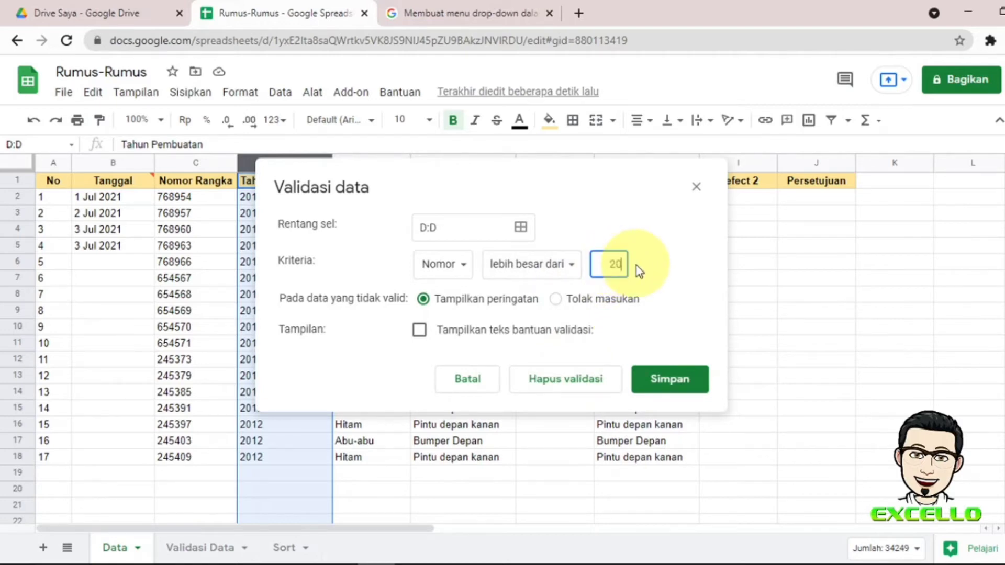
text(2011)
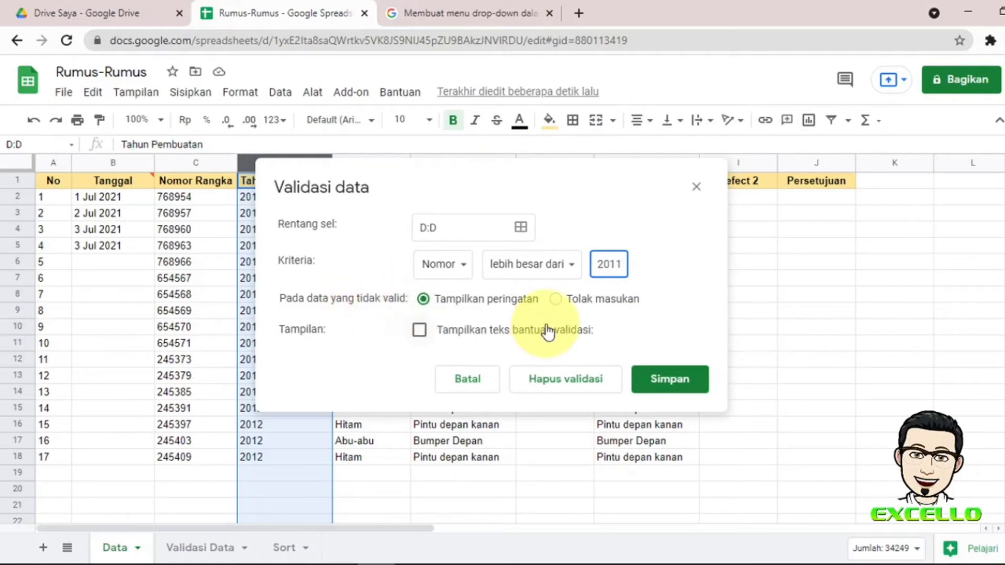
Make the rule reject invalid input with the help text "Data Kendaraan kurang dari 2012" and save it
click(556, 300)
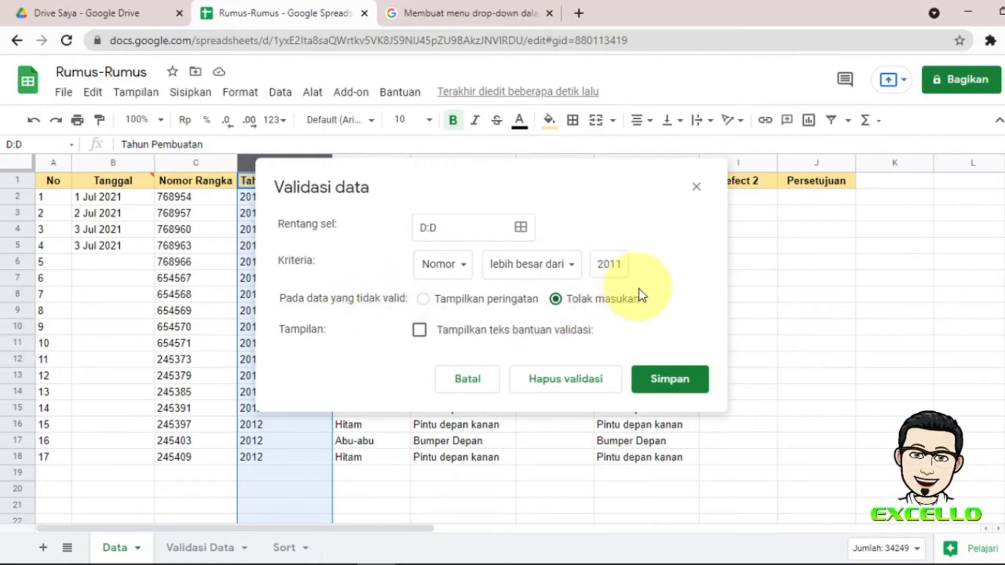
click(419, 331)
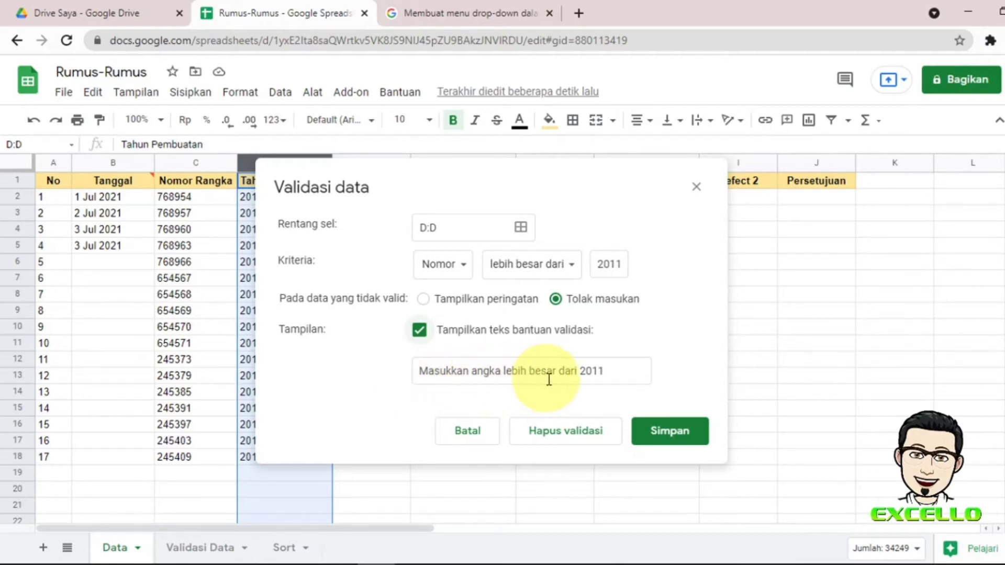
click(611, 370)
drag(611, 370, 415, 370)
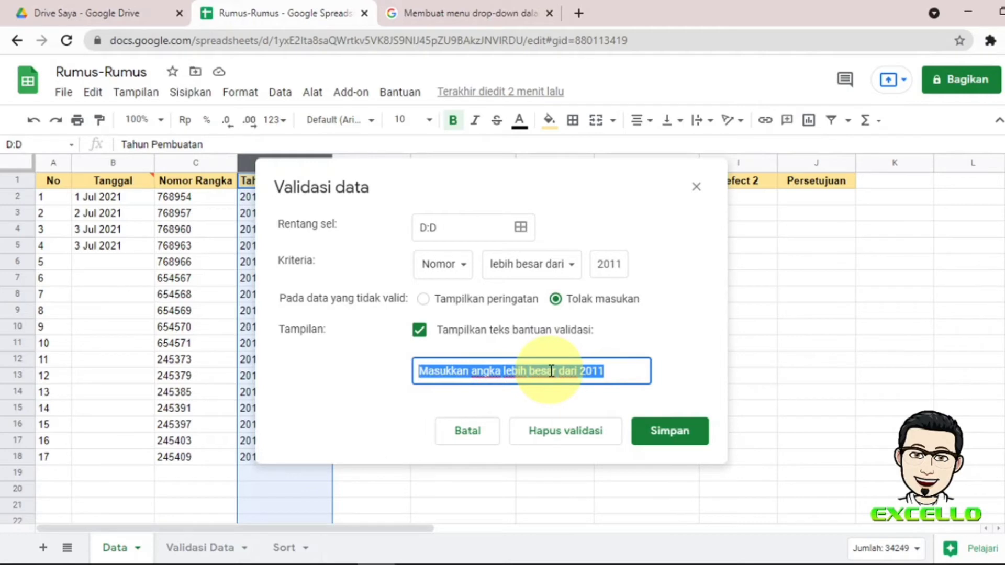
text(Data K)
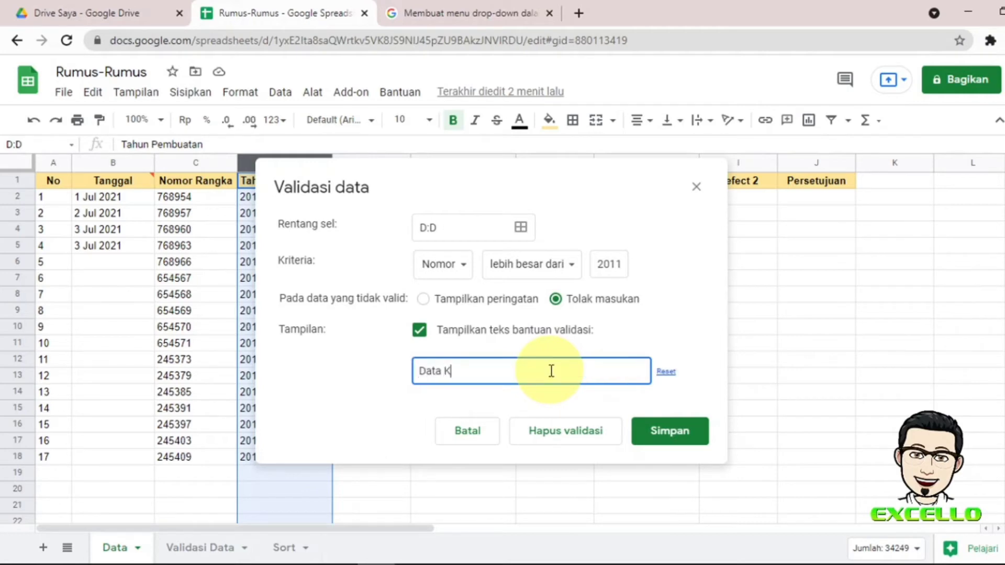
text(endaraan ku)
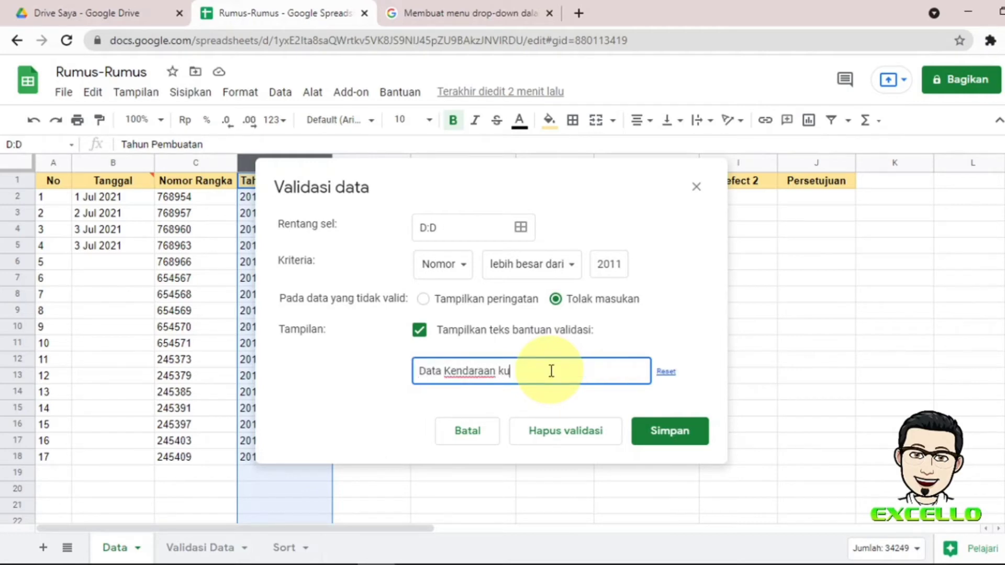
text(rang dari 2012)
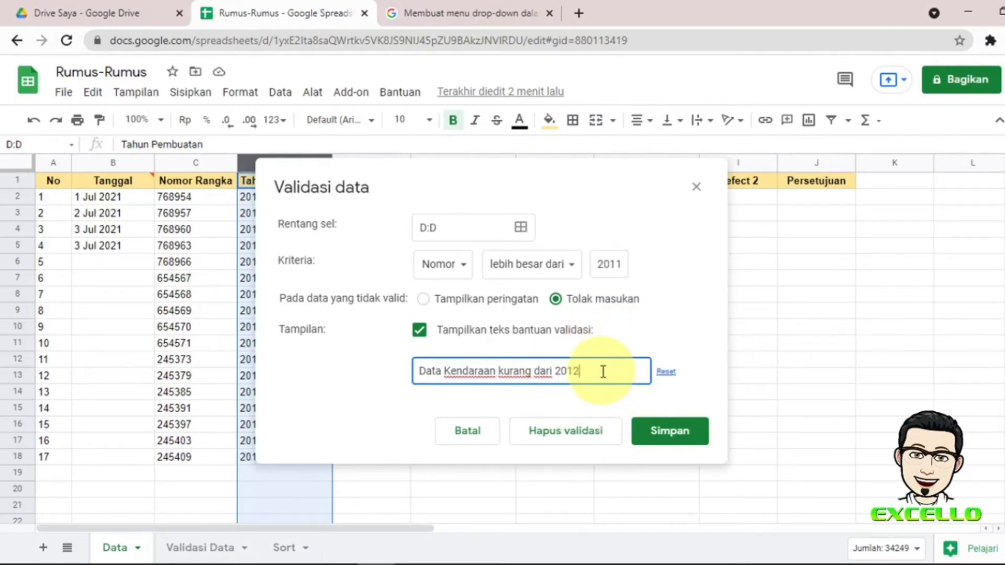
click(663, 436)
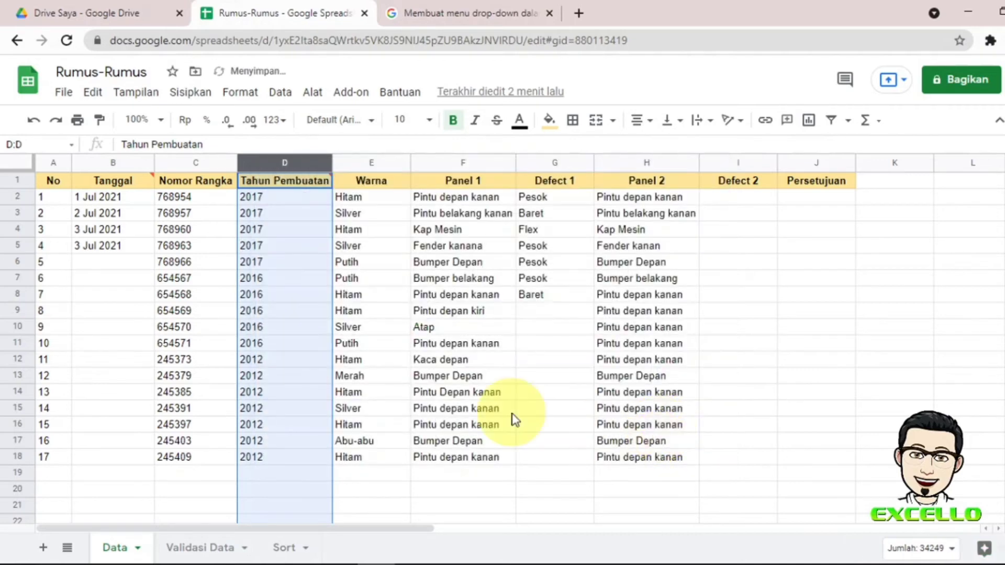
Check the existing years in the Tahun Pembuatan column against the saved validation rule
click(282, 212)
click(295, 259)
click(288, 310)
click(291, 359)
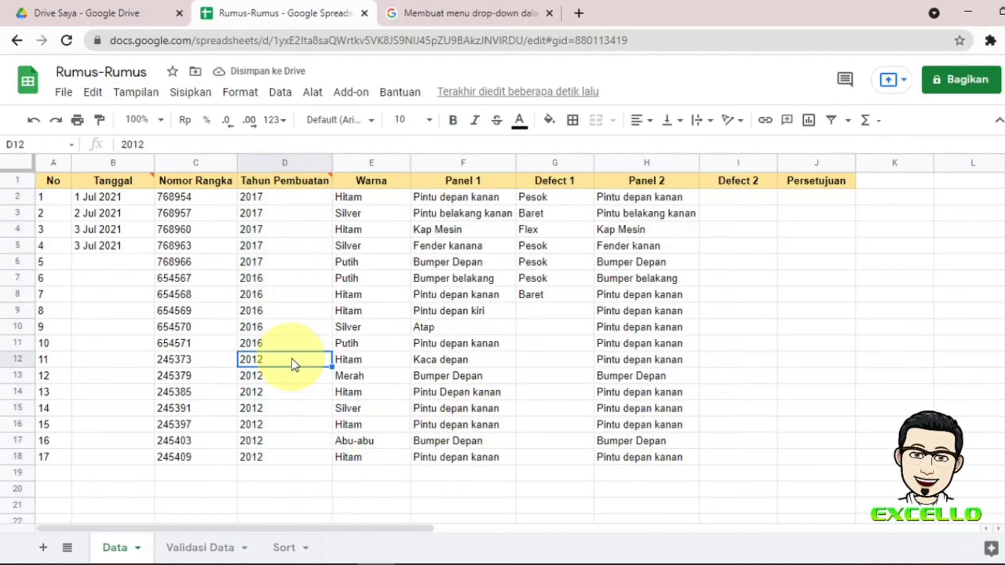
click(288, 311)
click(281, 376)
click(272, 413)
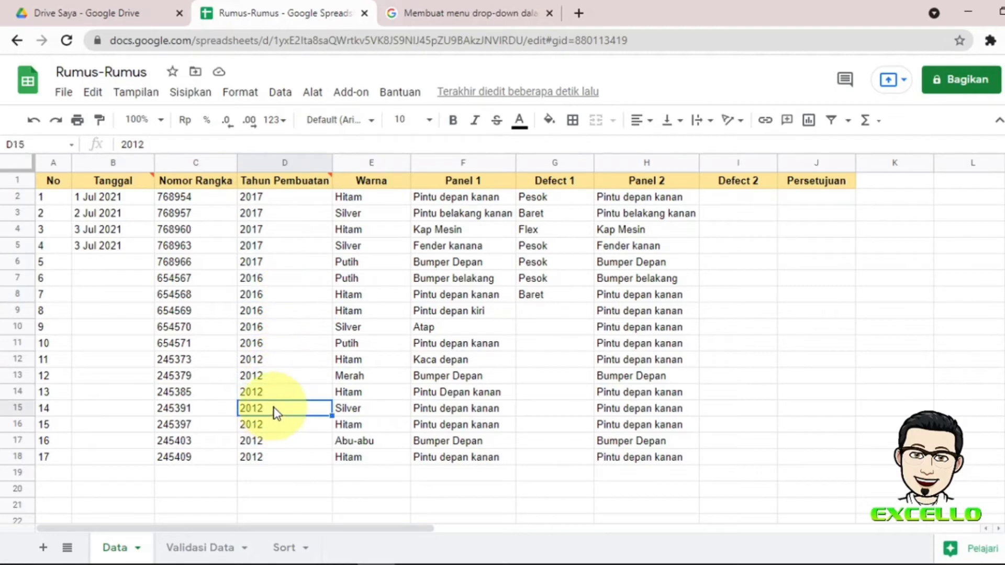
Try to enter 2011 in cell D19, below the last Tahun Pembuatan entry
click(268, 473)
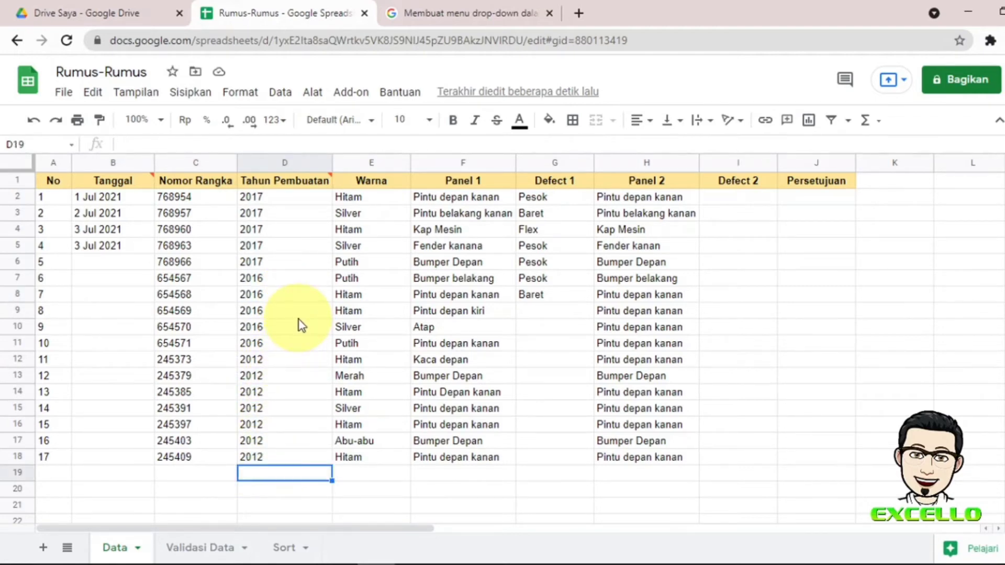
text(2011)
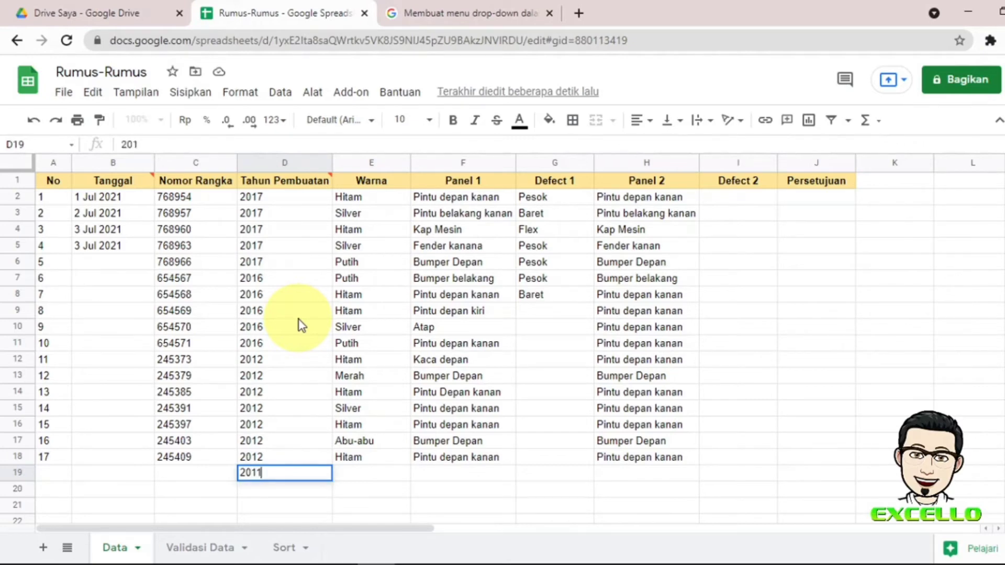
key(Return)
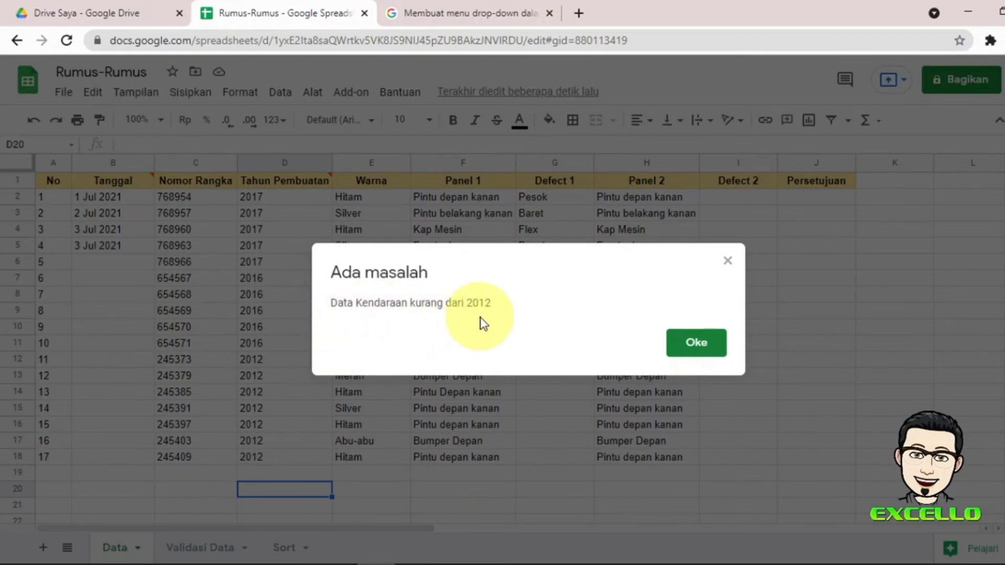
click(693, 358)
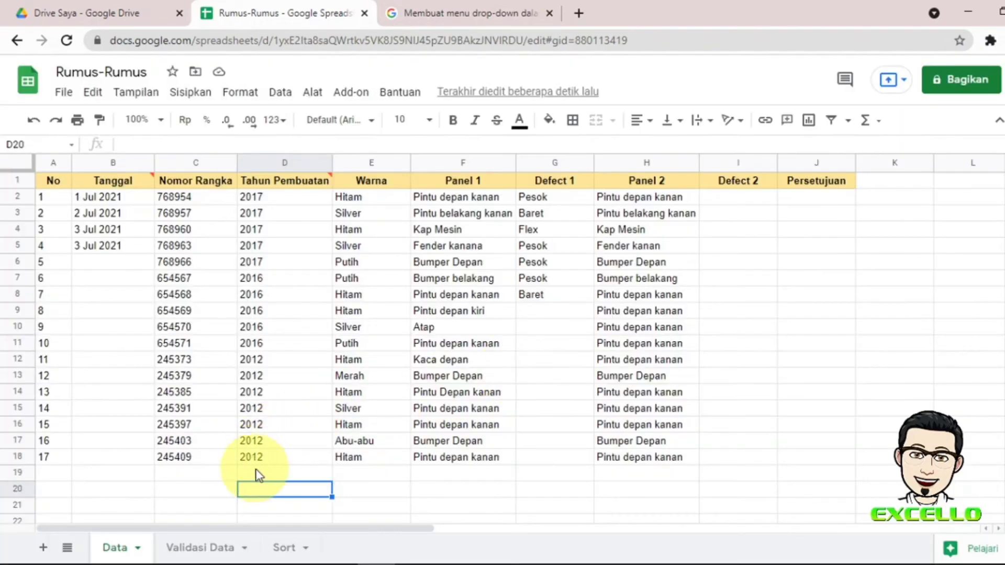
Test the rule by entering 2012 in cell D19, and clear the cell again
click(262, 474)
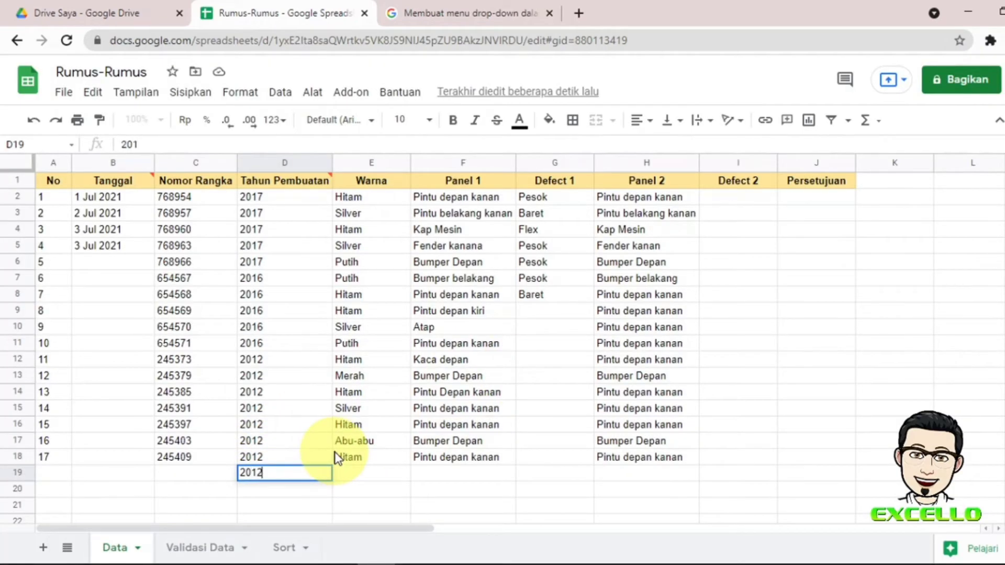
key(Return)
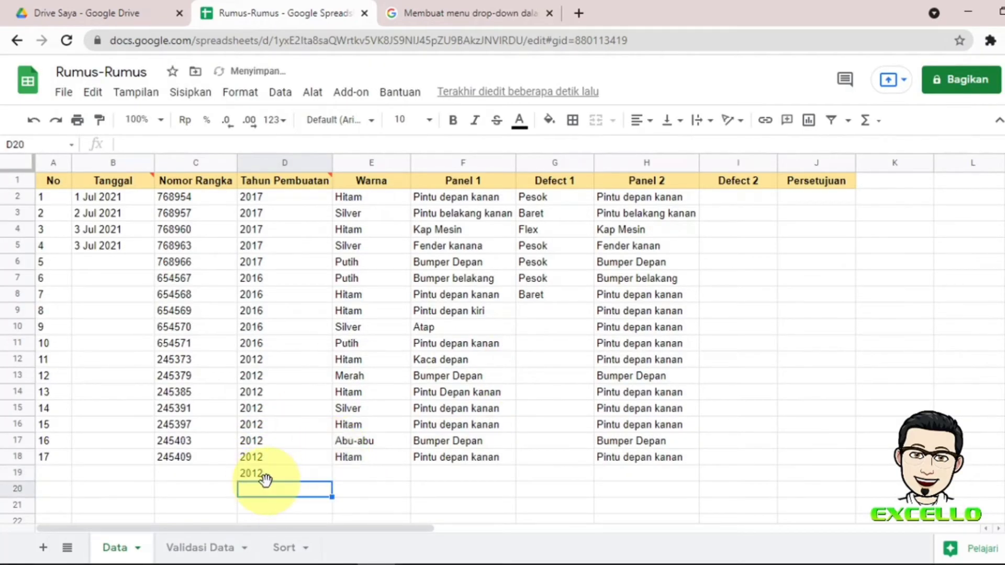
click(281, 471)
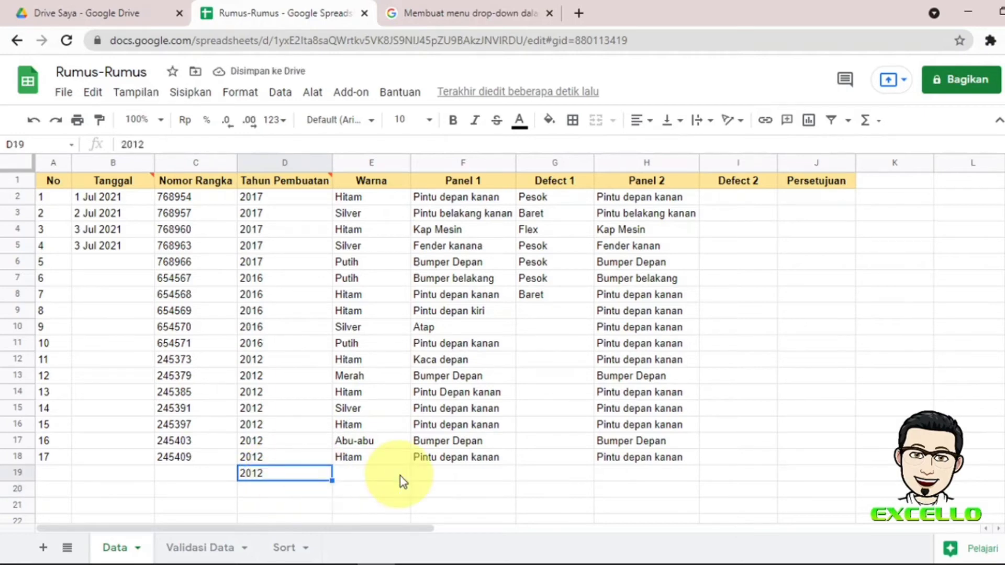
key(Delete)
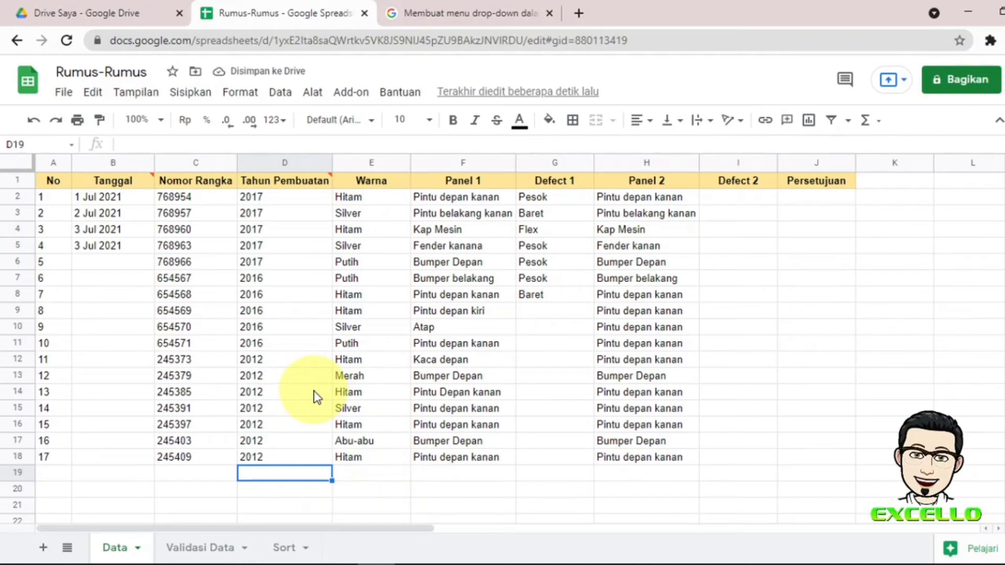
Start a data validation rule and set its cell range to the whole Panel 1 column, F:F
click(475, 181)
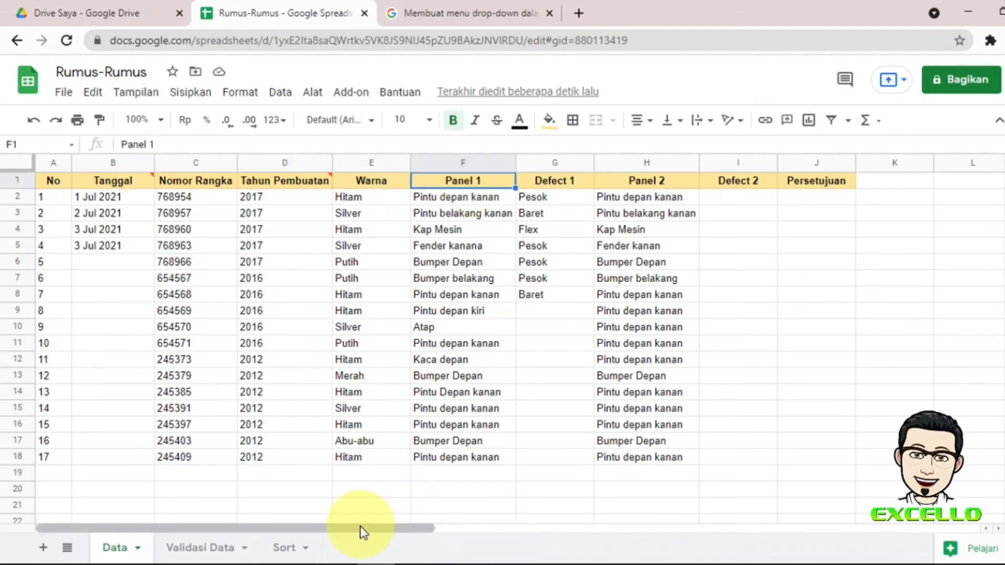
drag(360, 526, 674, 536)
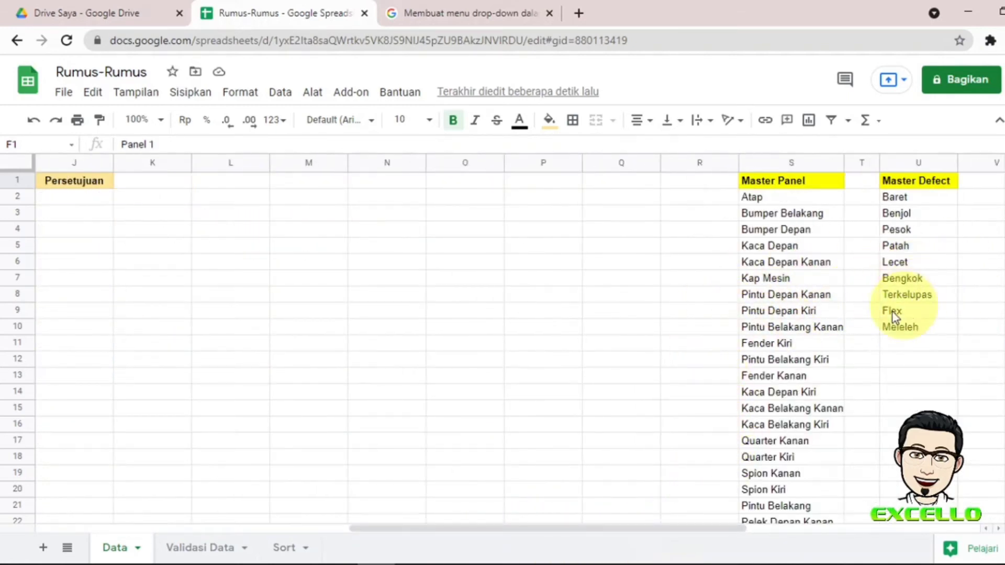
drag(702, 529, 452, 526)
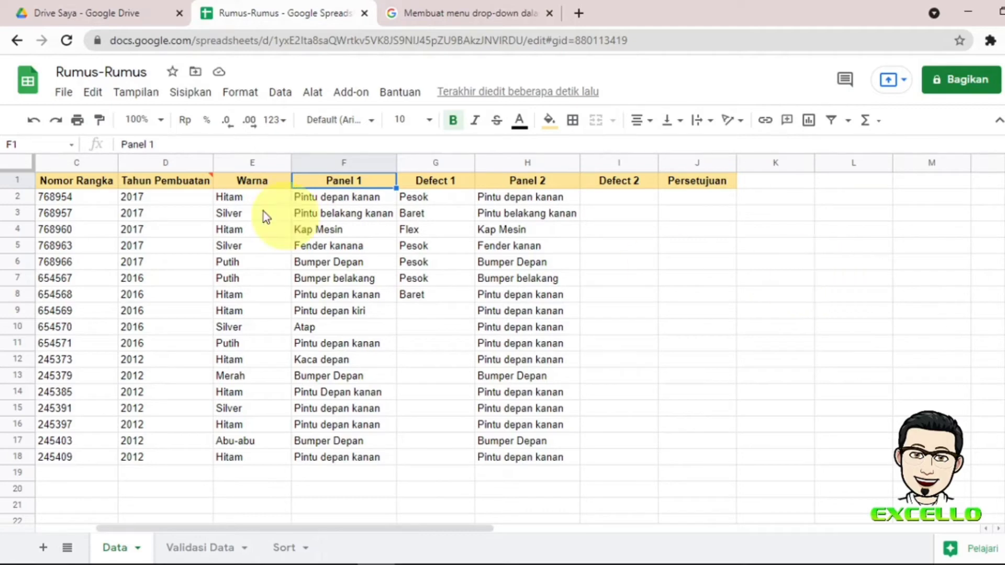
click(280, 94)
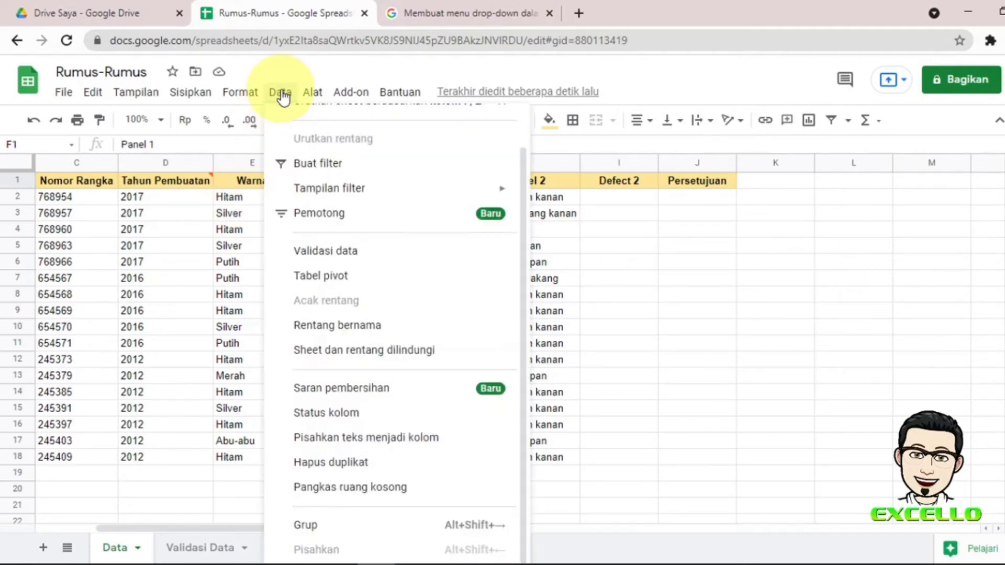
click(351, 252)
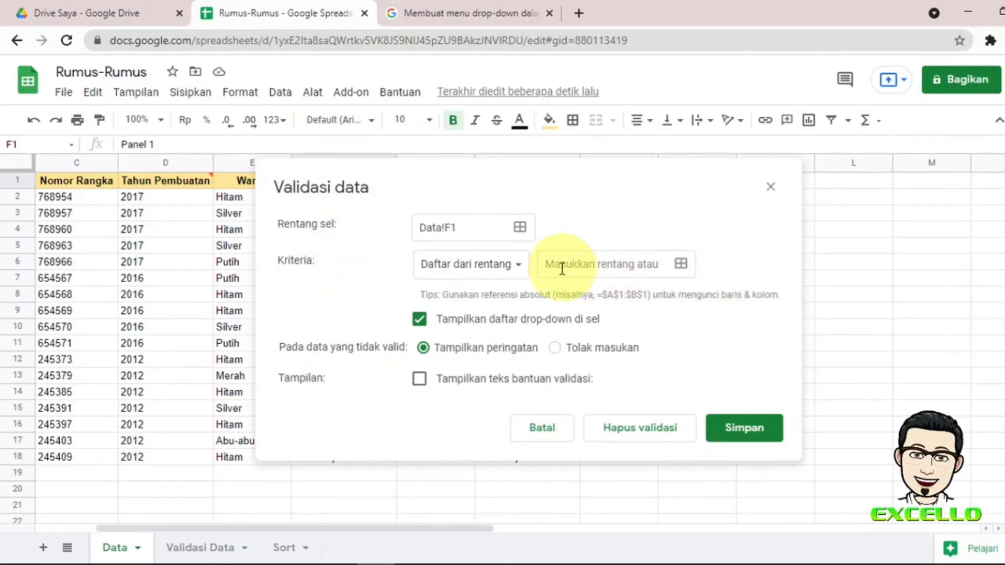
drag(449, 181, 634, 173)
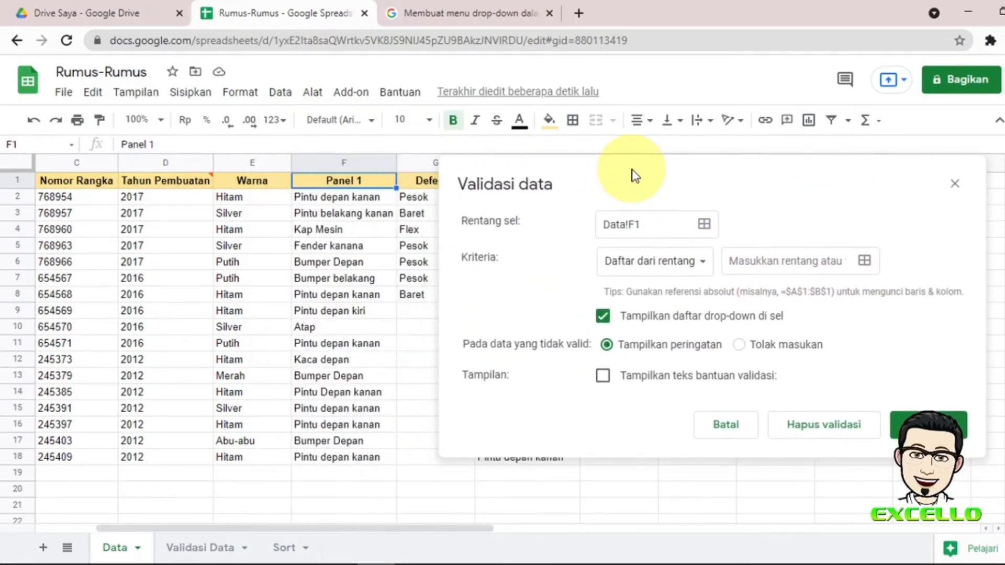
click(704, 226)
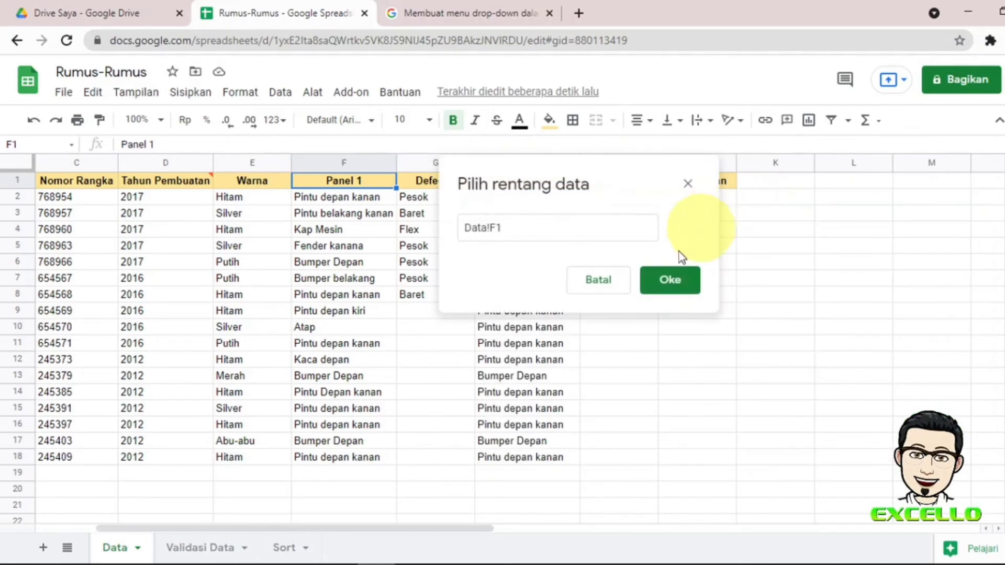
click(568, 230)
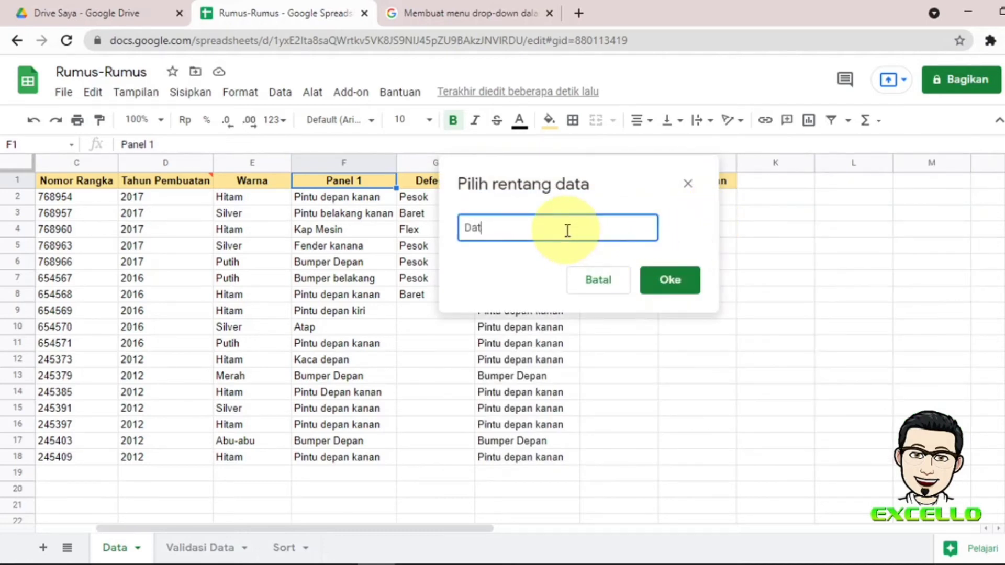
key(BackSpace)
key(BackSpace)
click(337, 164)
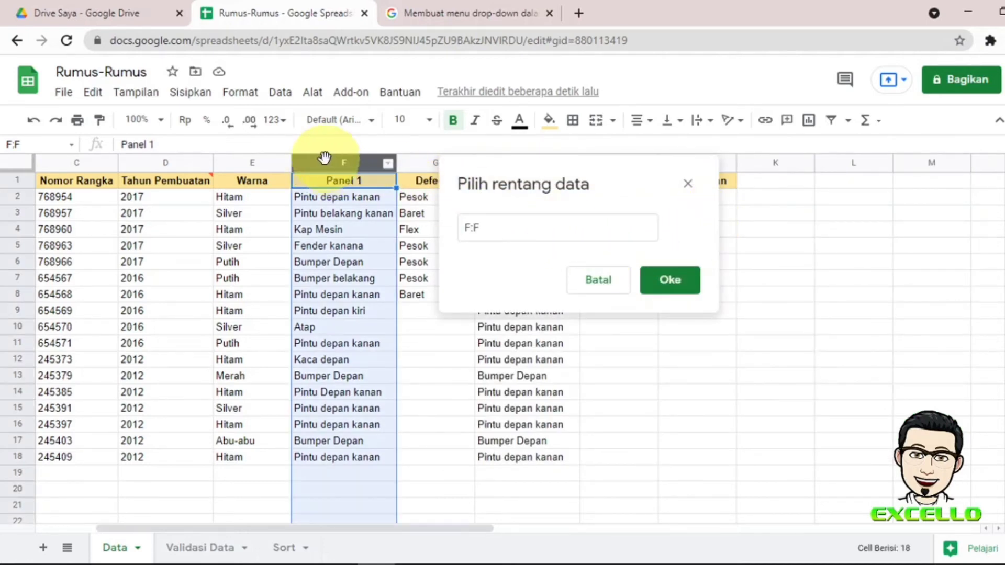
click(683, 290)
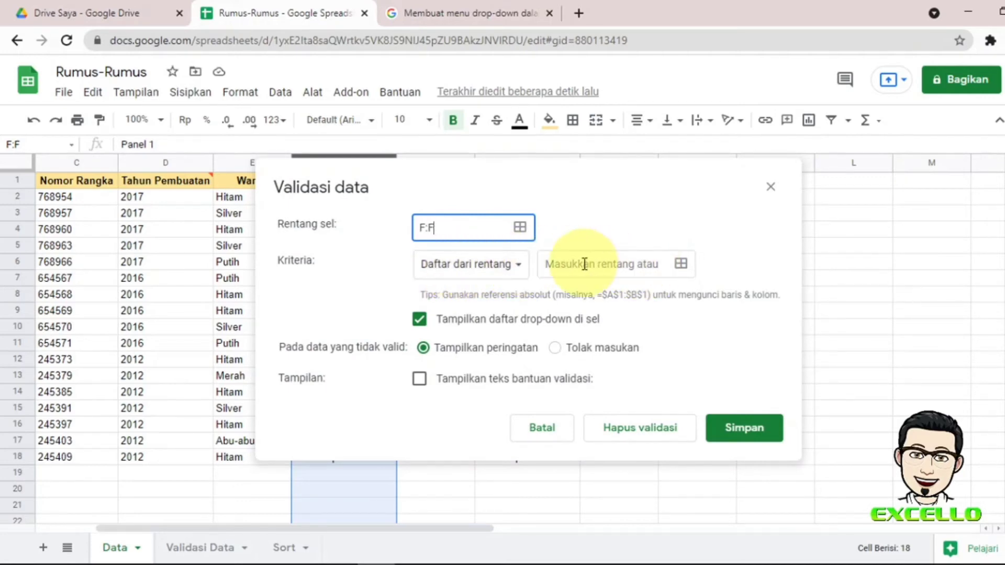
Set the Panel 1 rule's list source to the whole Master Panel column, S:S
click(680, 267)
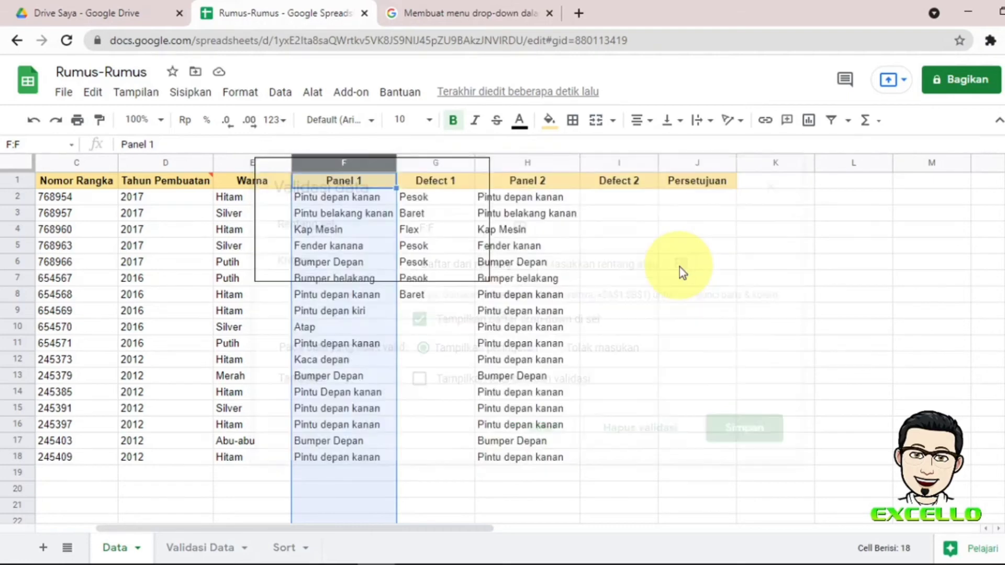
click(319, 233)
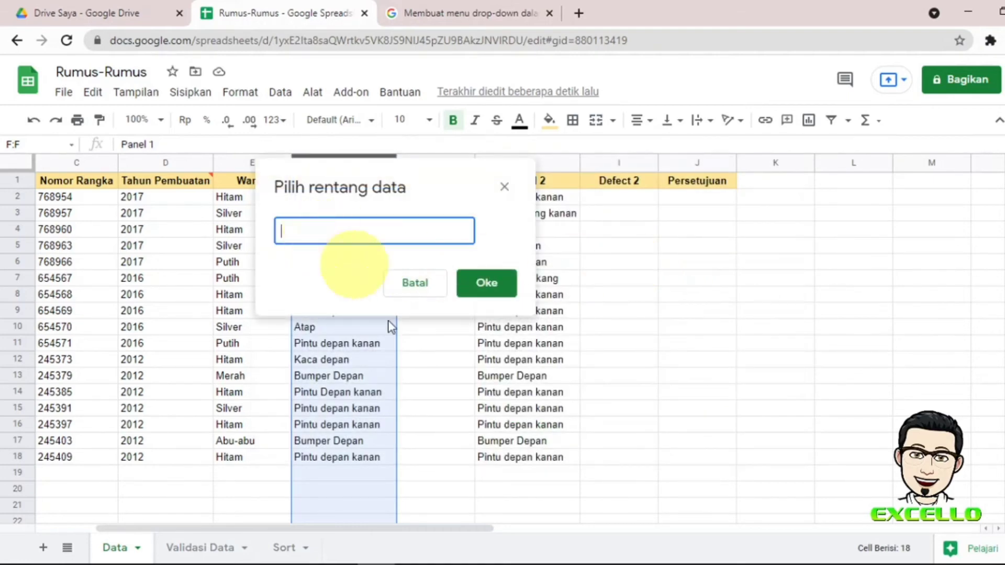
drag(294, 532, 568, 536)
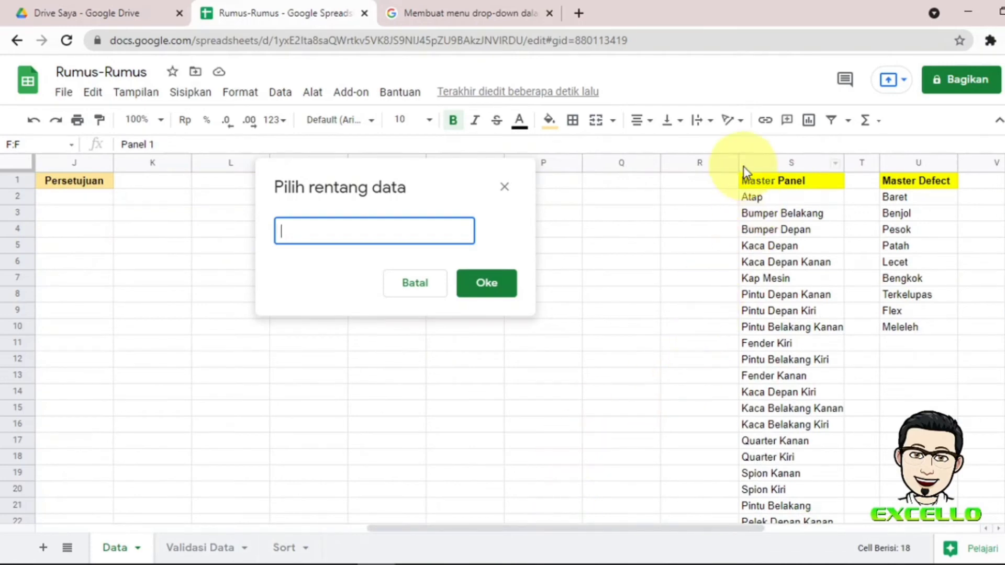
click(759, 162)
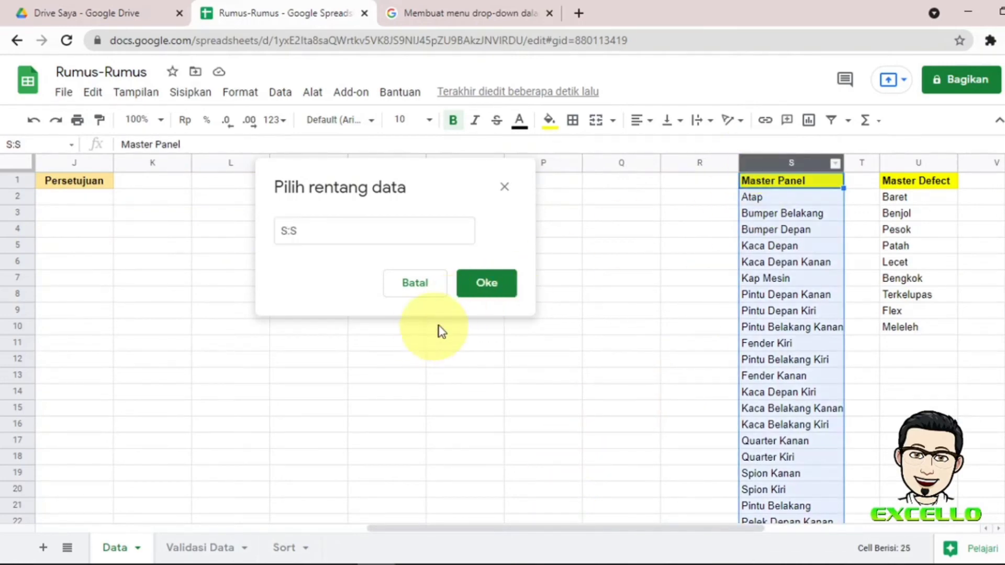
click(486, 283)
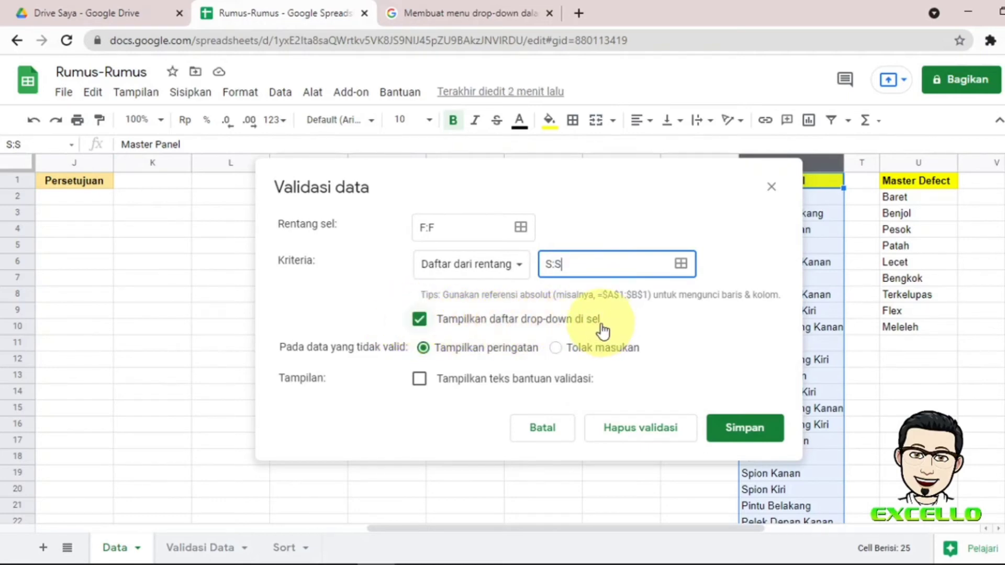
Keep the in-cell drop-down list enabled, reject invalid input, set the help text to "Panel tidak sesuai", and save the rule
click(419, 320)
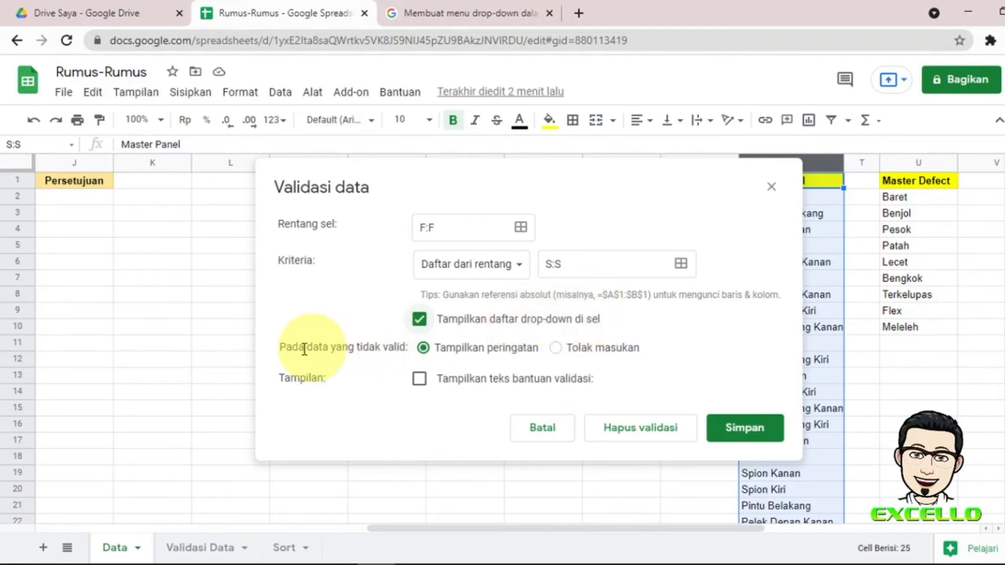
click(555, 349)
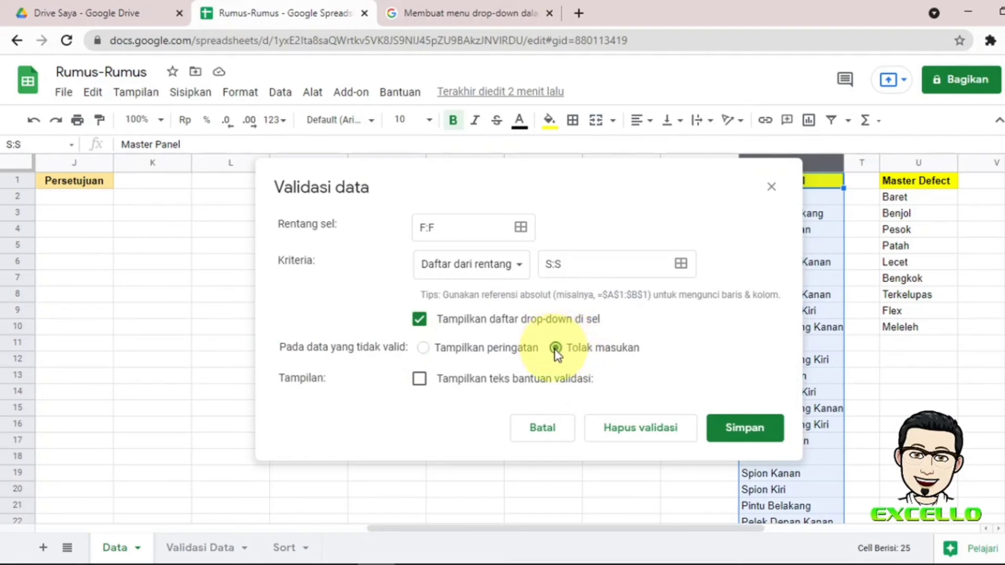
click(422, 381)
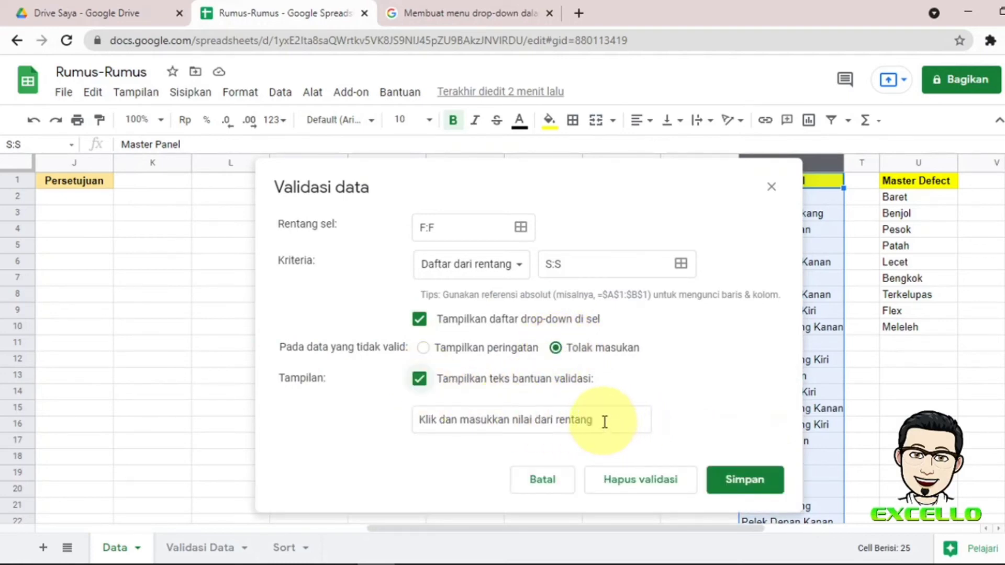
drag(605, 422, 414, 421)
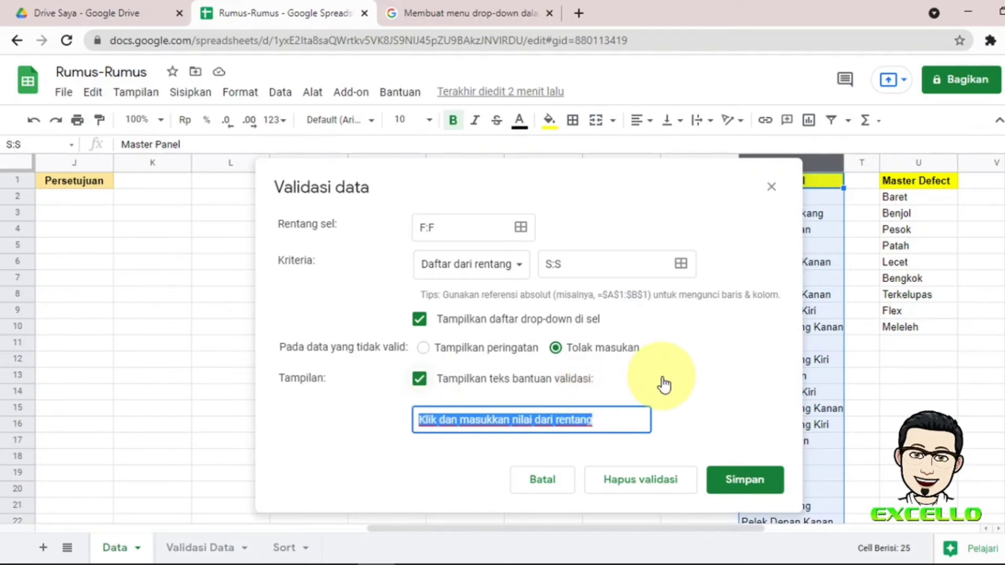
text(Da)
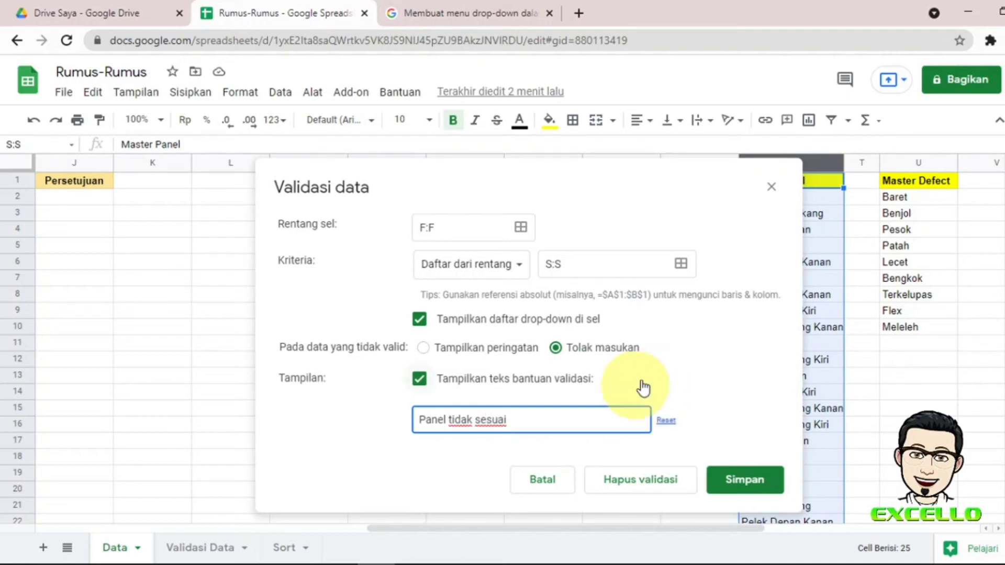
click(744, 479)
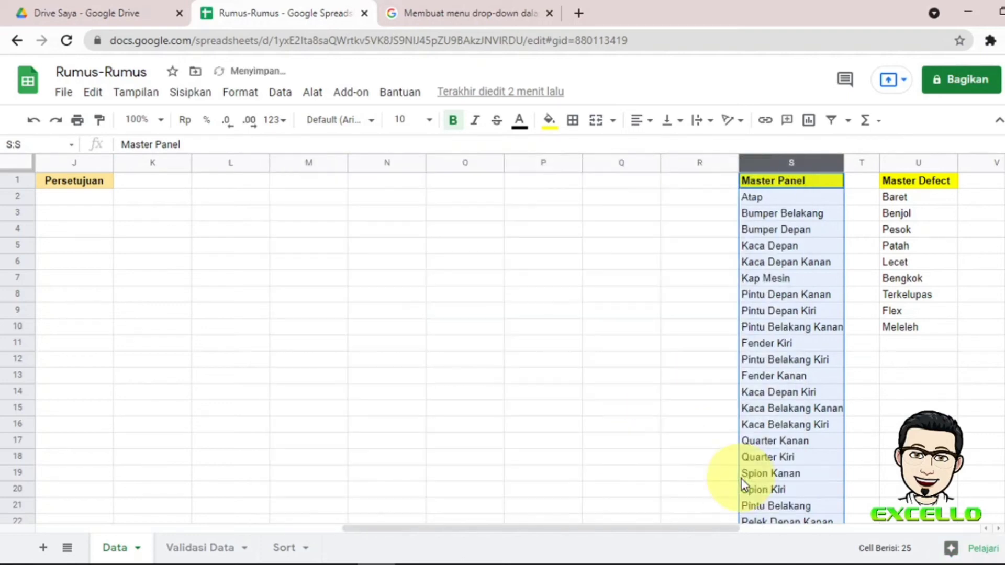
Examine the drop-down options in cell F19 and compare them with the entries in the Master Panel column
drag(588, 529, 314, 530)
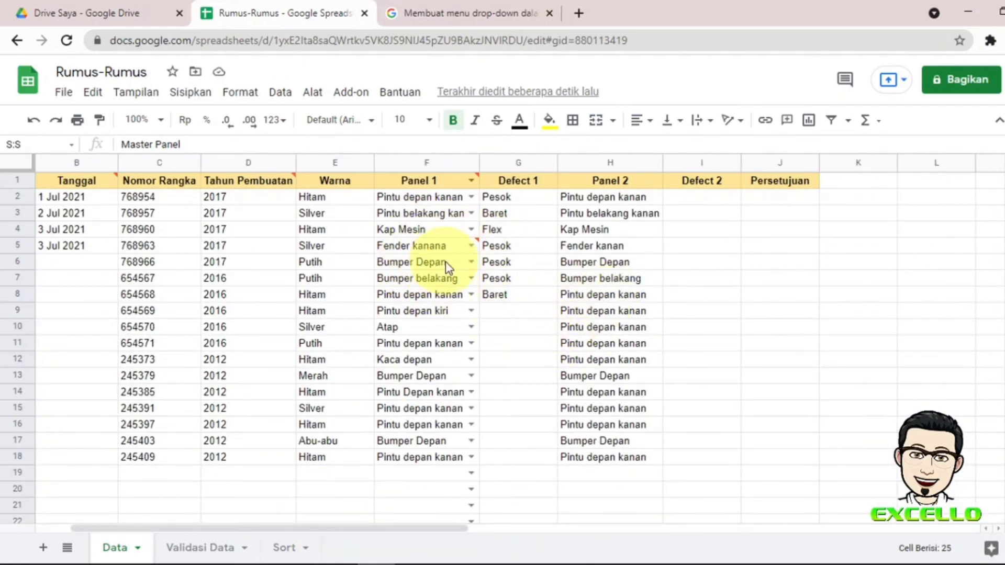
scroll(459, 314, down, 2)
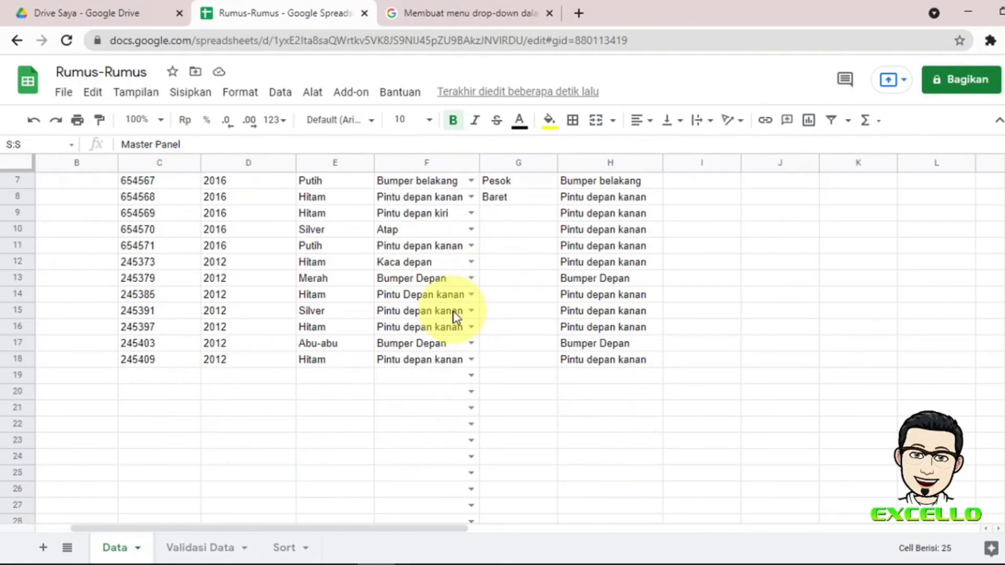
click(471, 375)
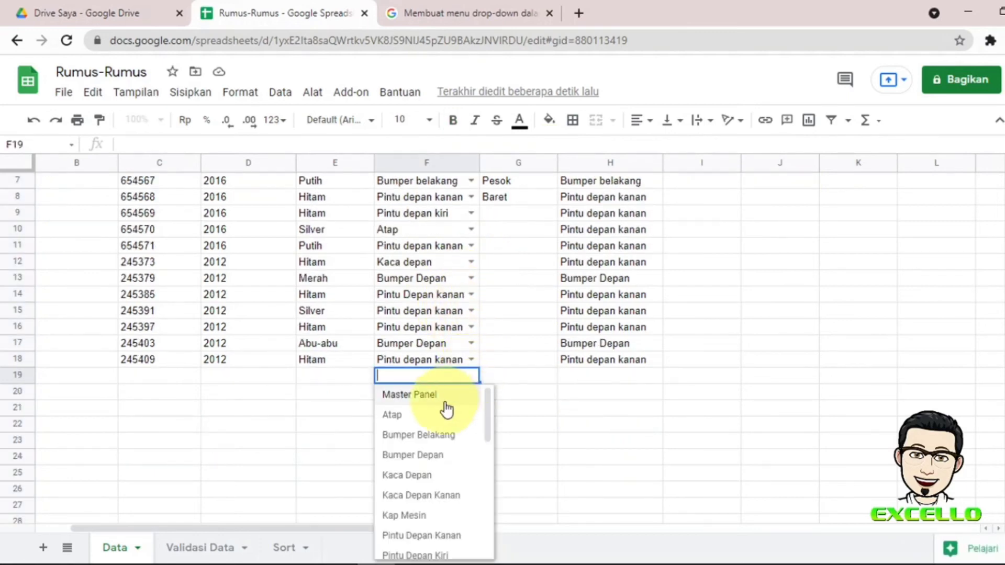
scroll(443, 411, down, 2)
scroll(442, 414, up, 2)
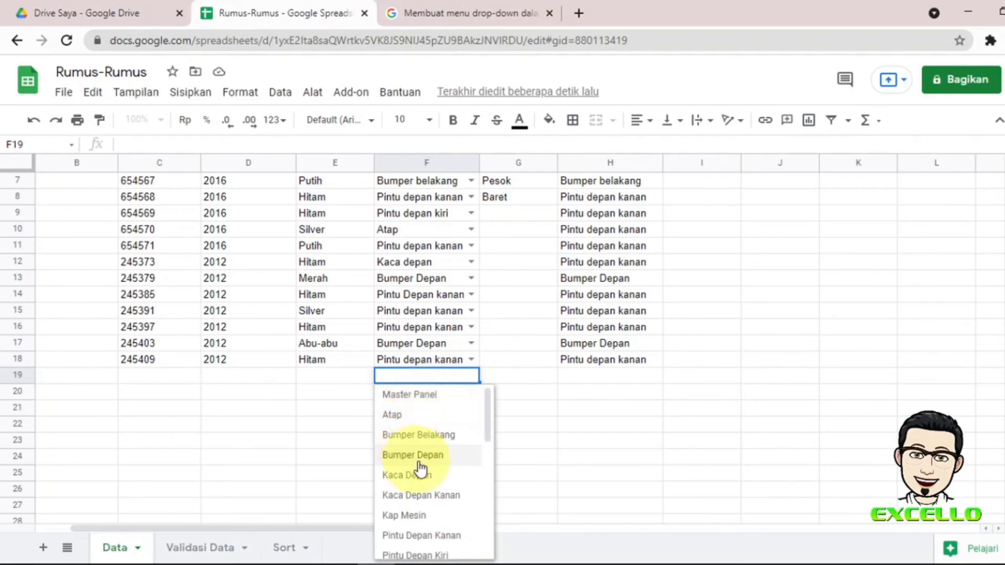
scroll(419, 468, down, 5)
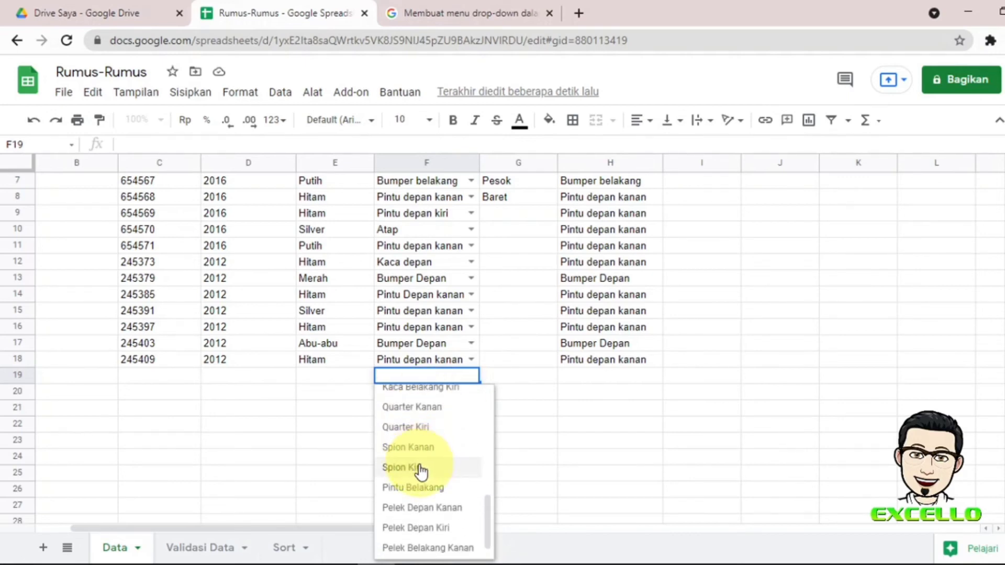
drag(341, 528, 628, 529)
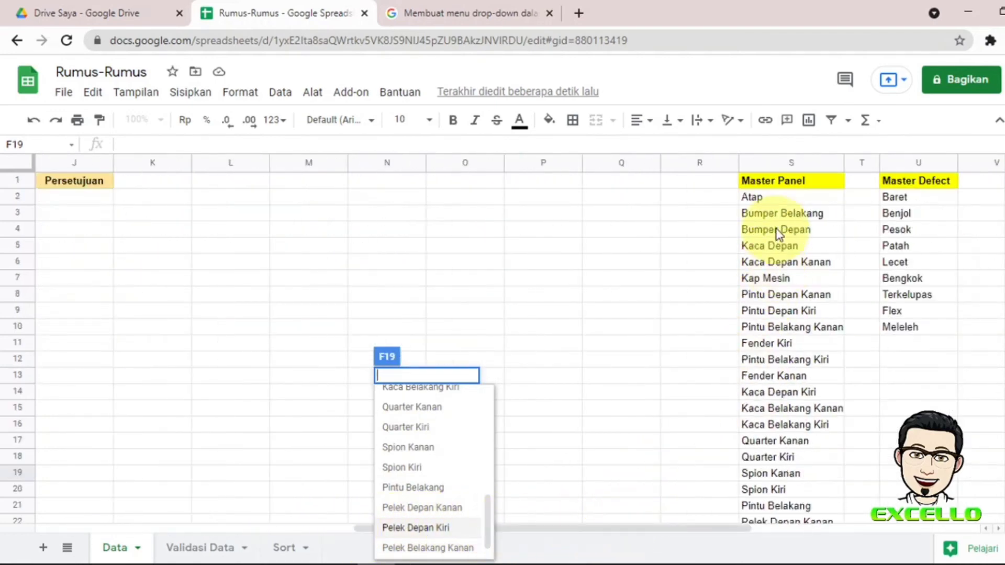
scroll(418, 429, down, 1)
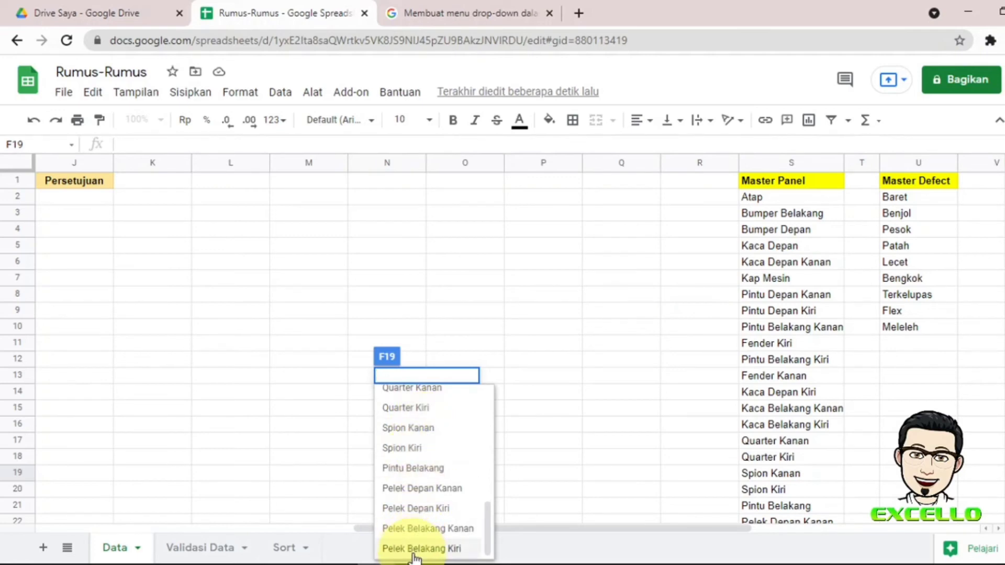
scroll(819, 466, down, 3)
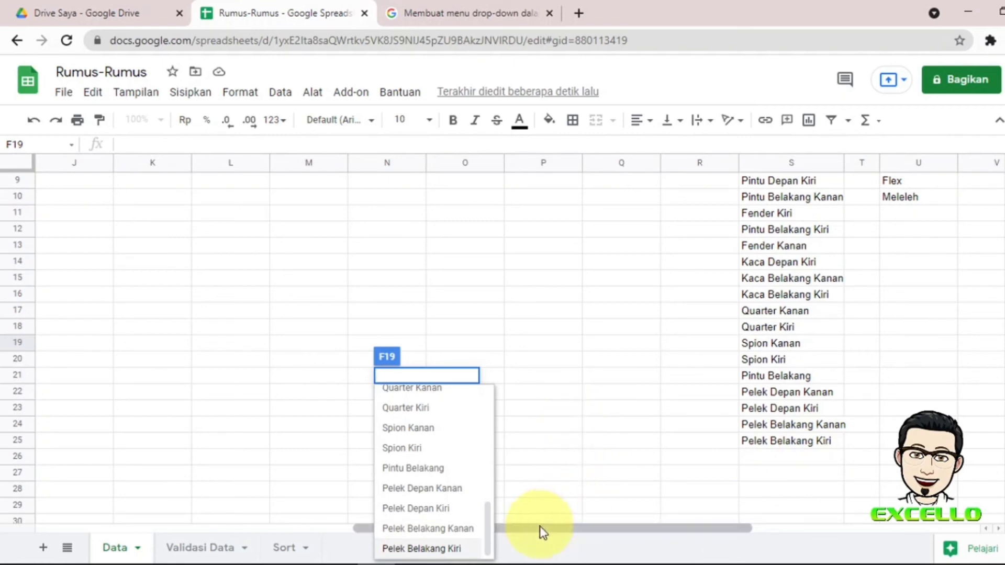
drag(547, 532, 225, 511)
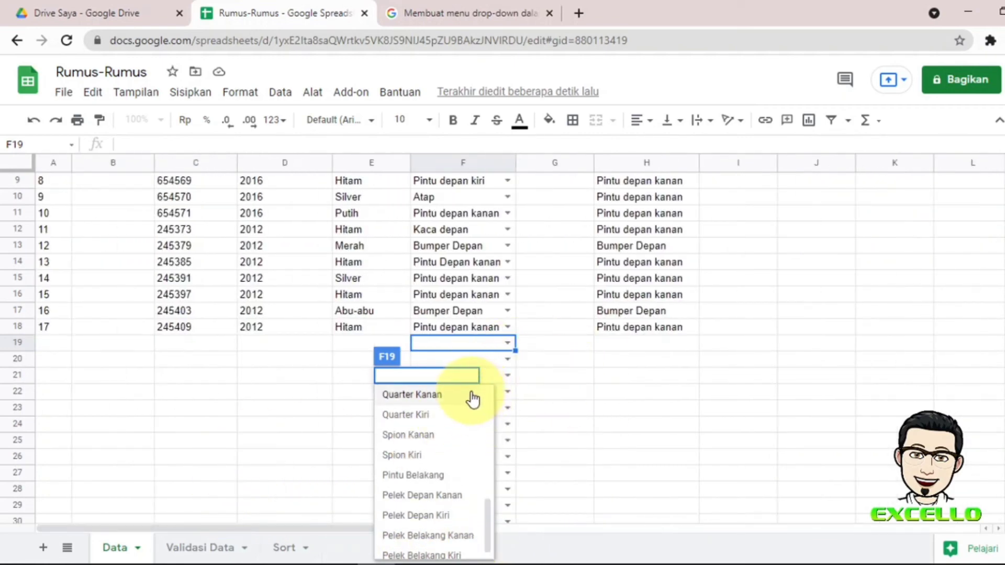
Choose Quarter Kanan from the drop-down list for cell F19 in the Panel 1 column
click(444, 399)
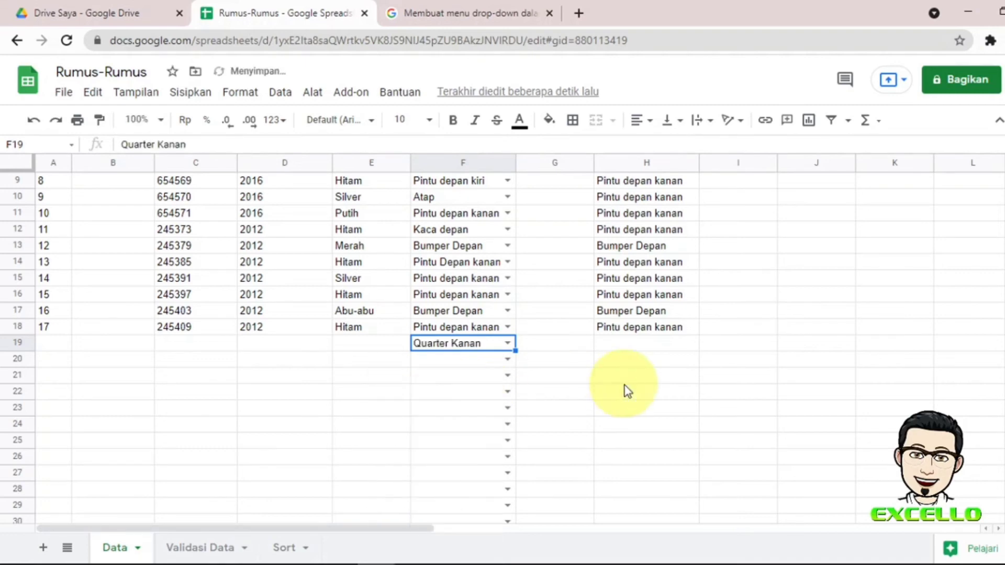
click(449, 425)
click(480, 345)
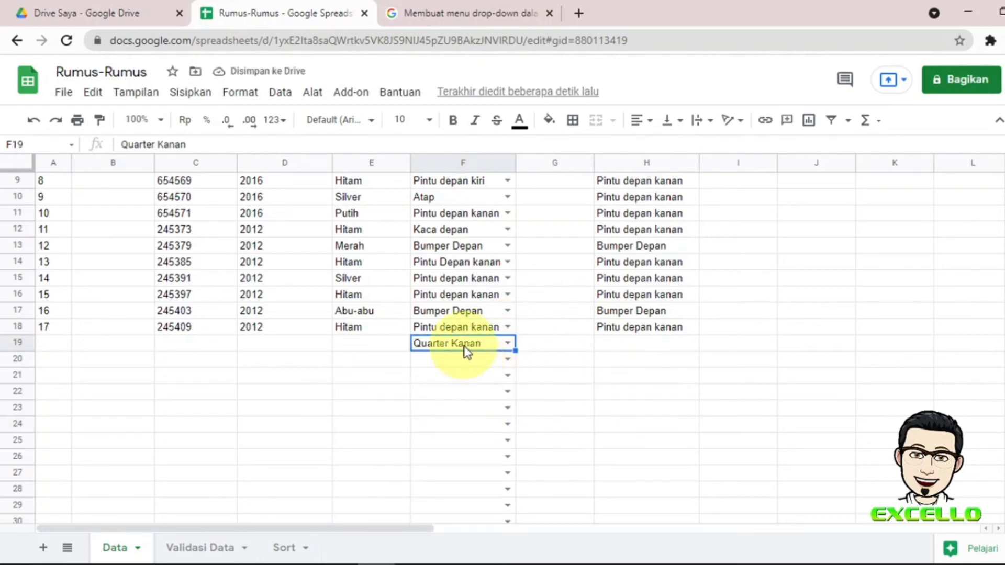
Try to replace the panel in cell F19 with the unlisted text "Pintu kanana"
double_click(488, 343)
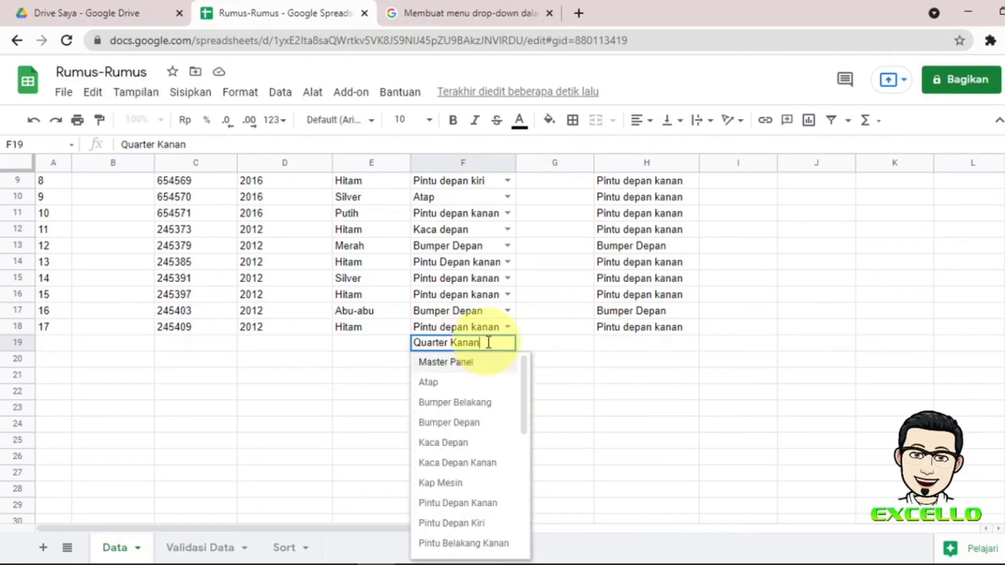
key(BackSpace)
key(BackSpace)
key(BackSpace)
key(BackSpace)
key(BackSpace)
key(BackSpace)
key(BackSpace)
key(BackSpace)
key(BackSpace)
key(BackSpace)
key(BackSpace)
key(BackSpace)
key(BackSpace)
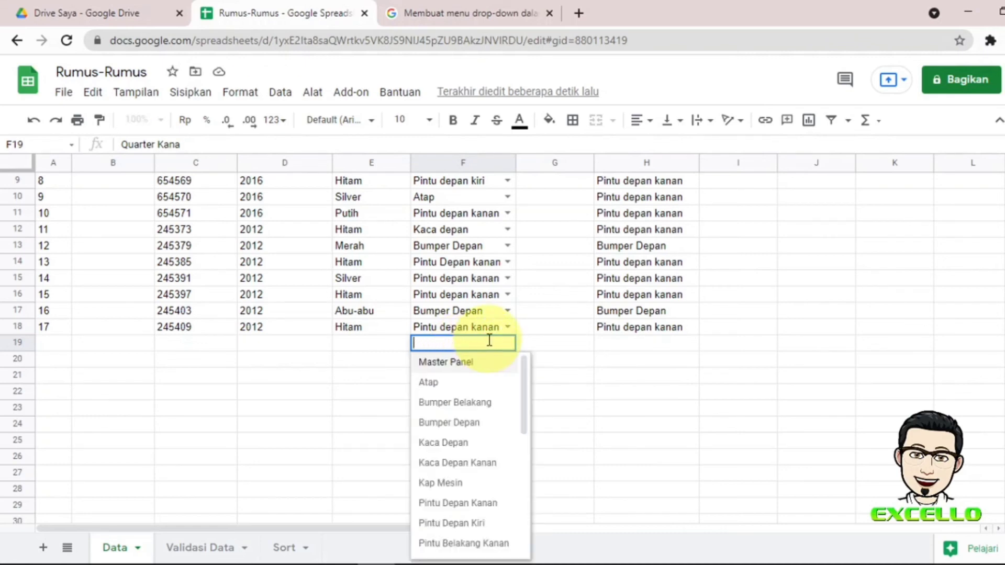
text(Pintu )
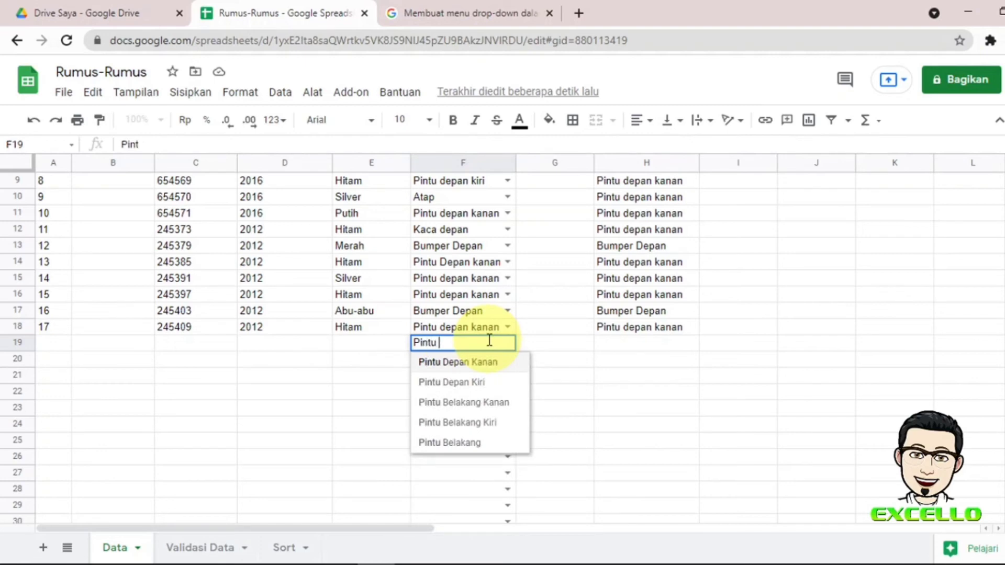
text(kanana)
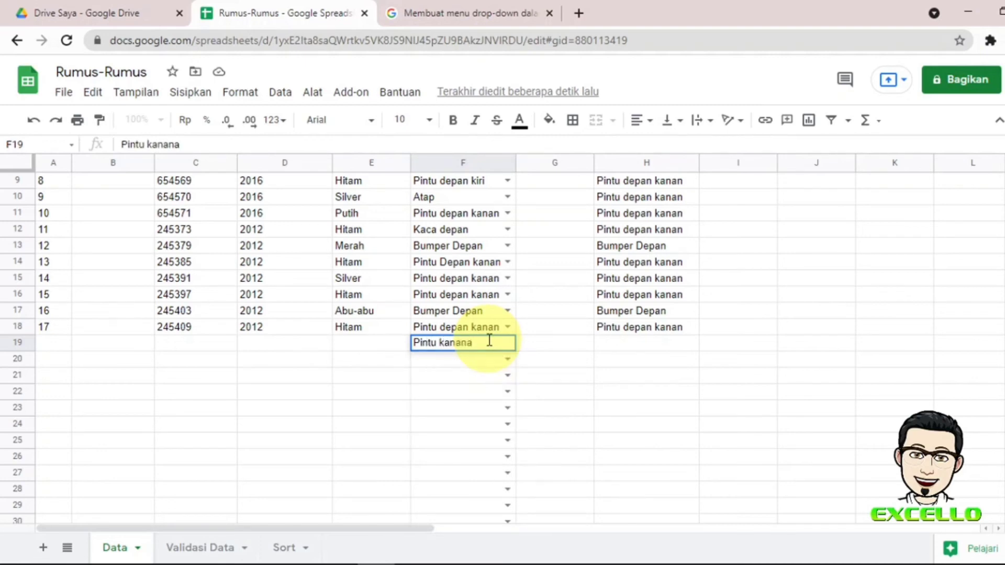
key(Return)
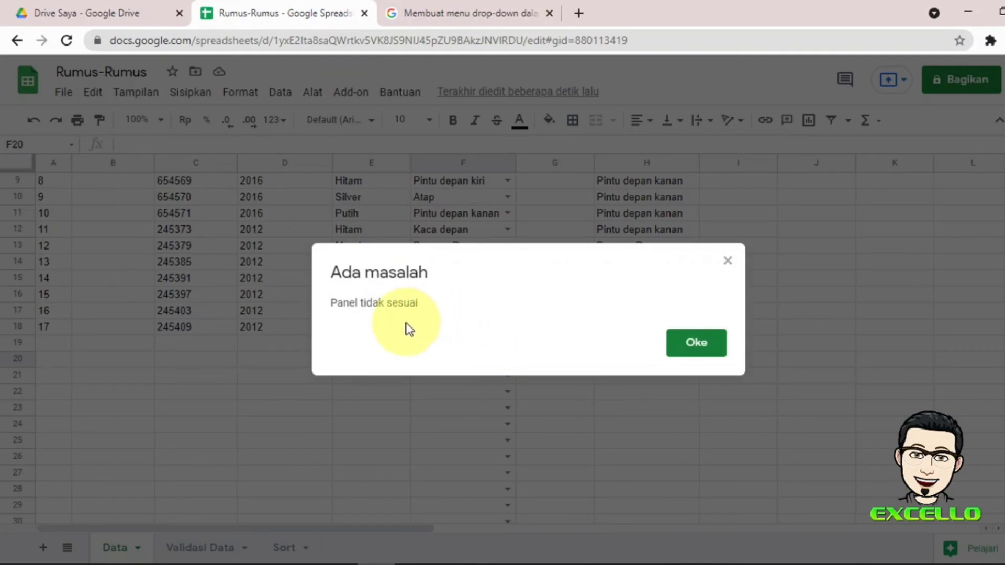
click(692, 346)
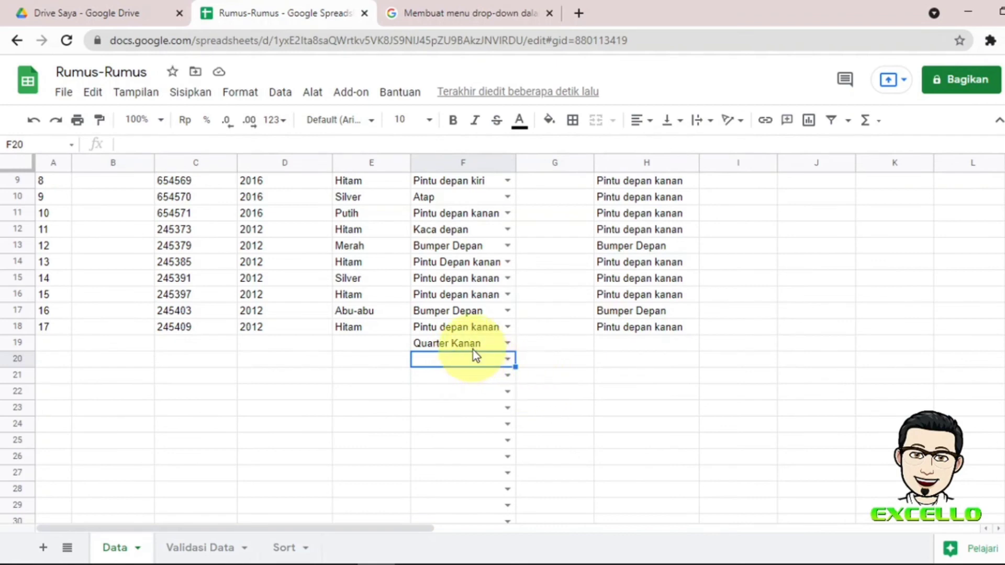
Review the panel options offered by the drop-down list in cell F19 again
click(480, 346)
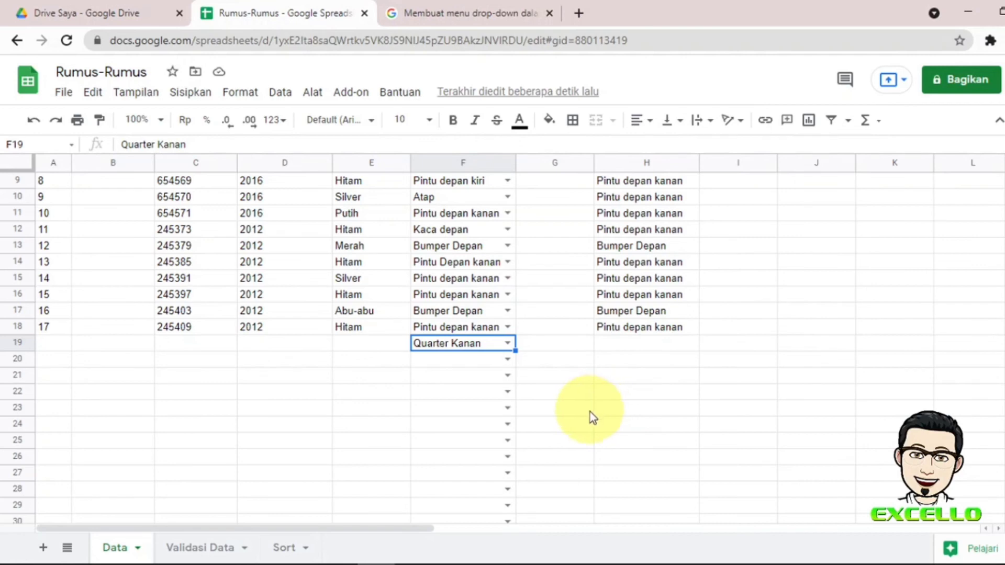
click(630, 393)
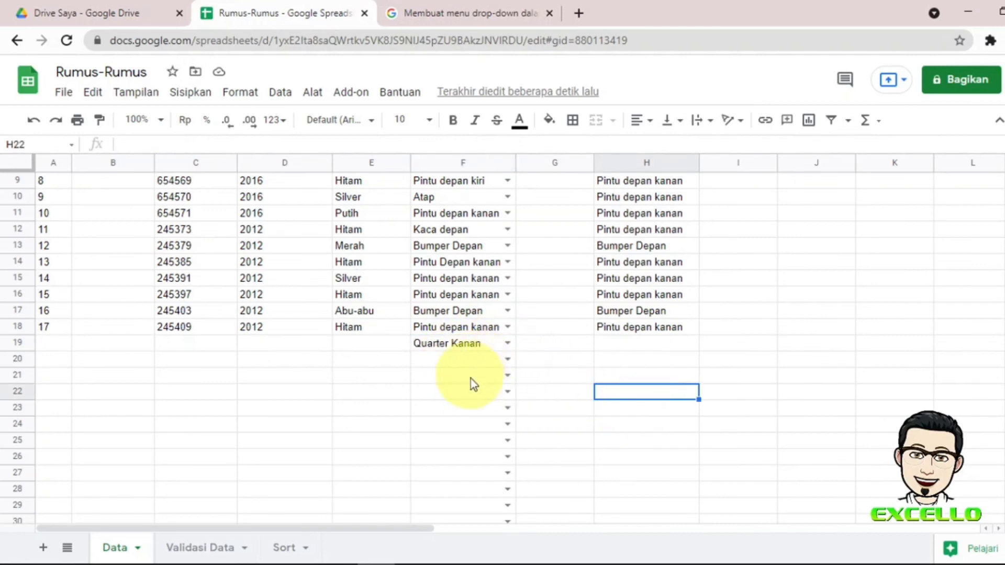
click(507, 343)
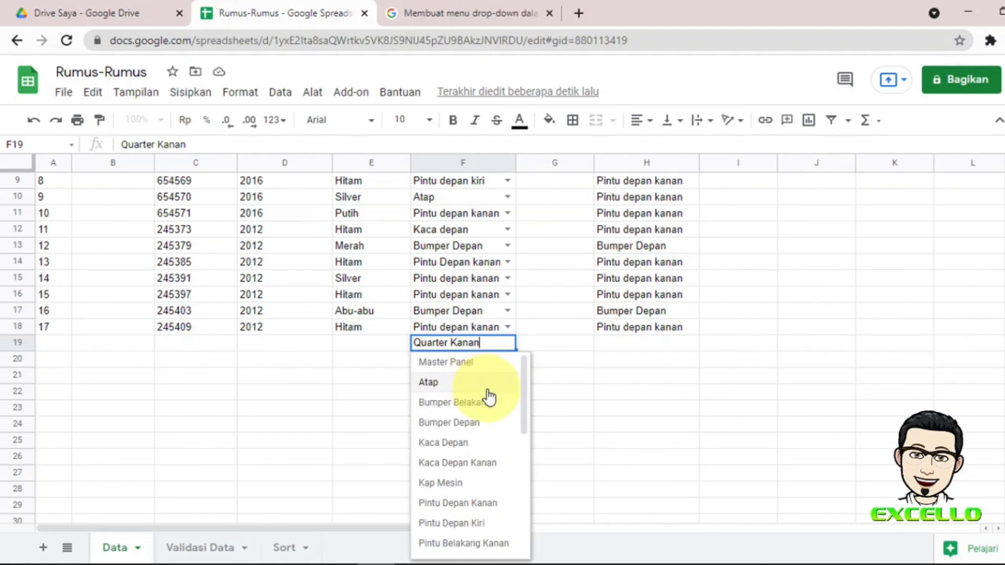
mouse_move(525, 392)
mouse_down()
mouse_move(527, 413)
mouse_move(527, 381)
mouse_up()
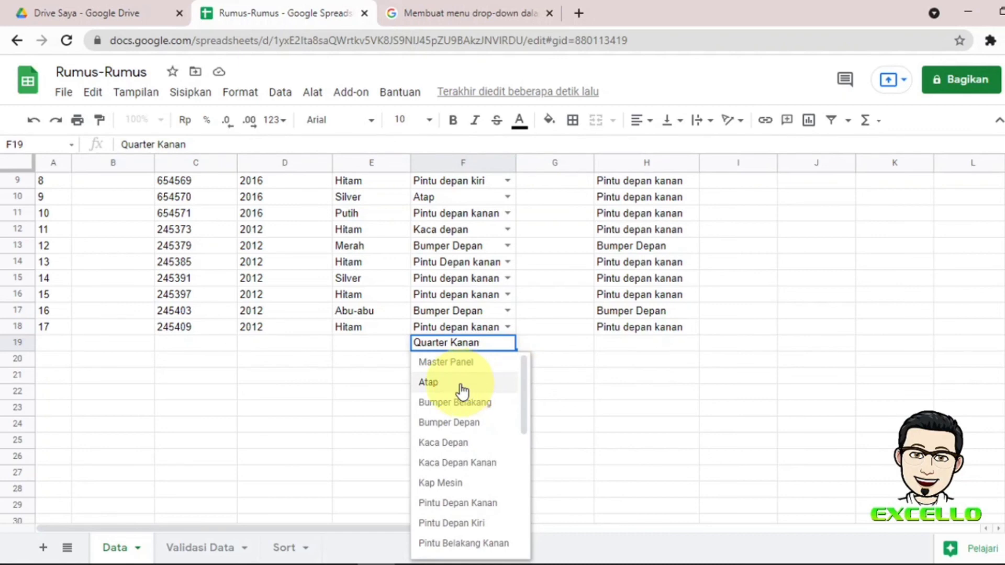
scroll(469, 426, down, 2)
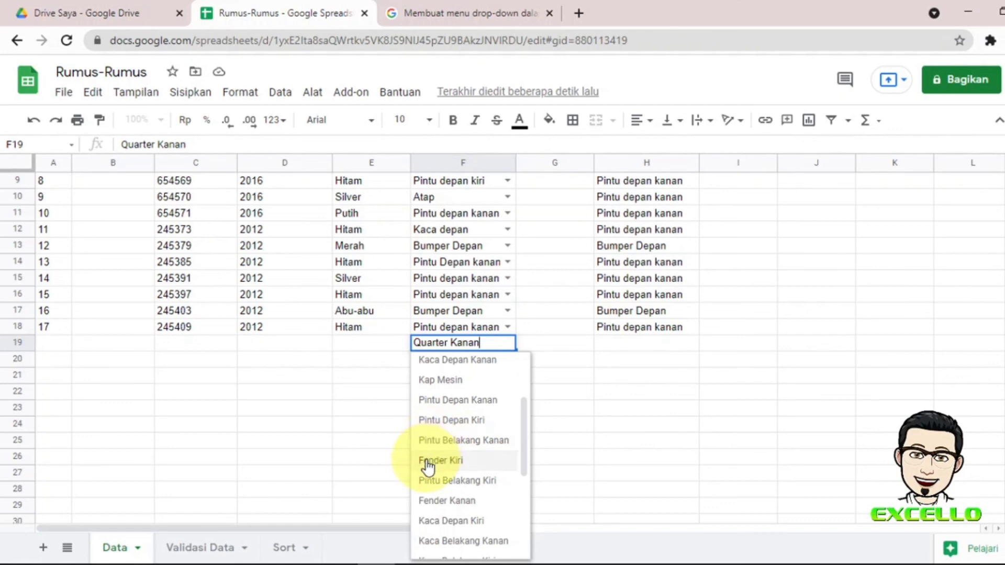
scroll(435, 460, down, 1)
scroll(434, 435, down, 1)
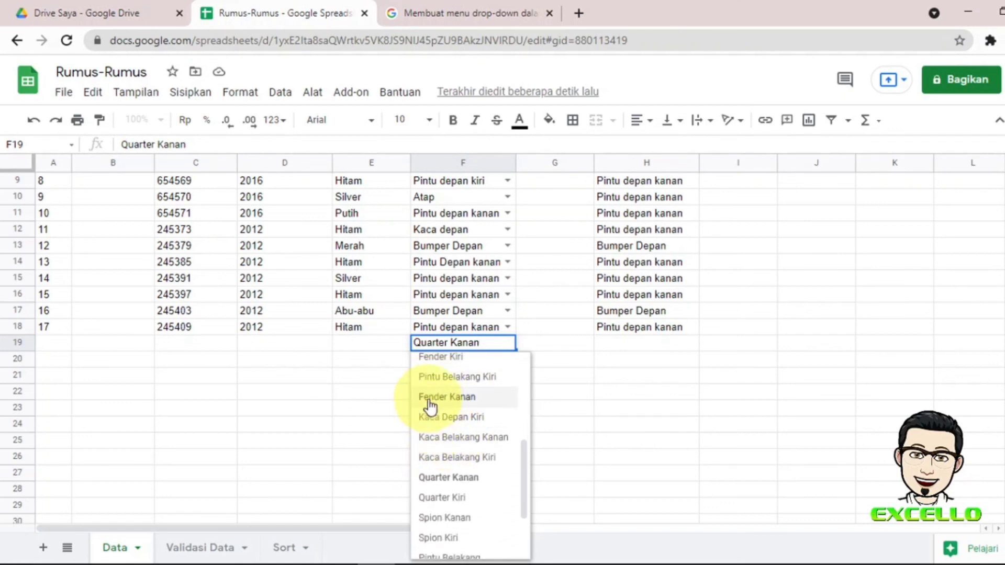
scroll(433, 460, down, 1)
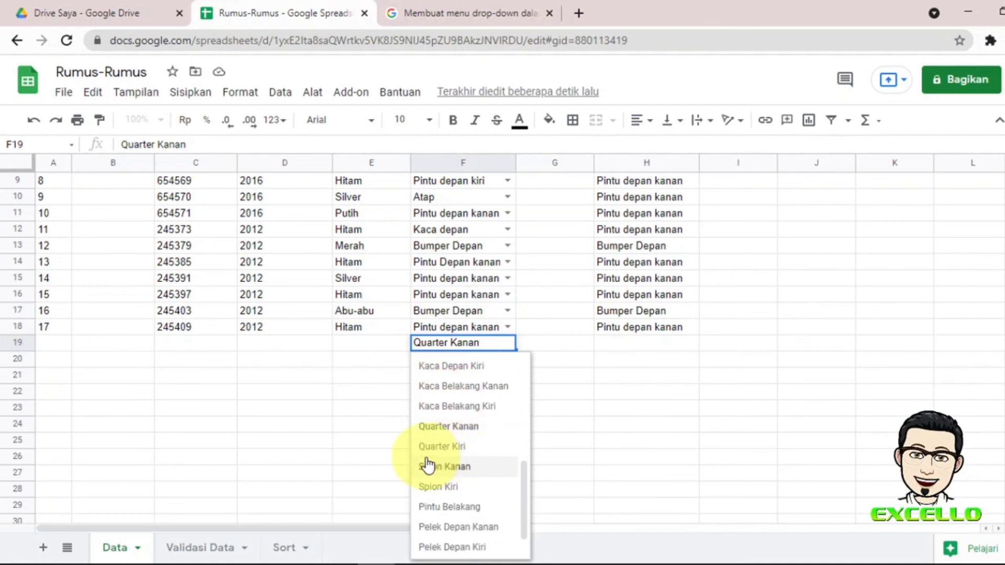
Check the order of the panel options in cell F19's drop-down list and close it without changing the cell
scroll(445, 456, down, 1)
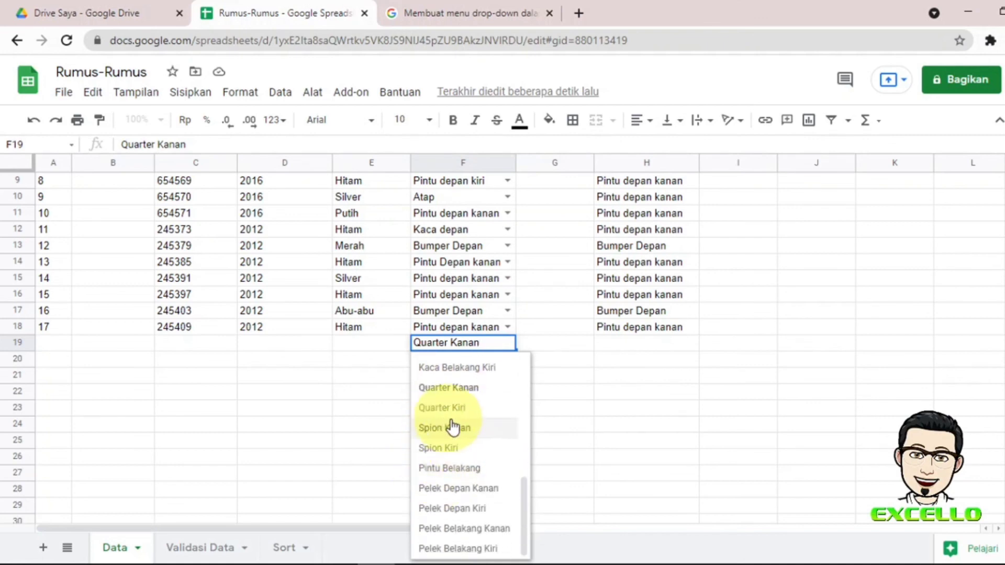
scroll(455, 433, up, 3)
scroll(457, 434, up, 1)
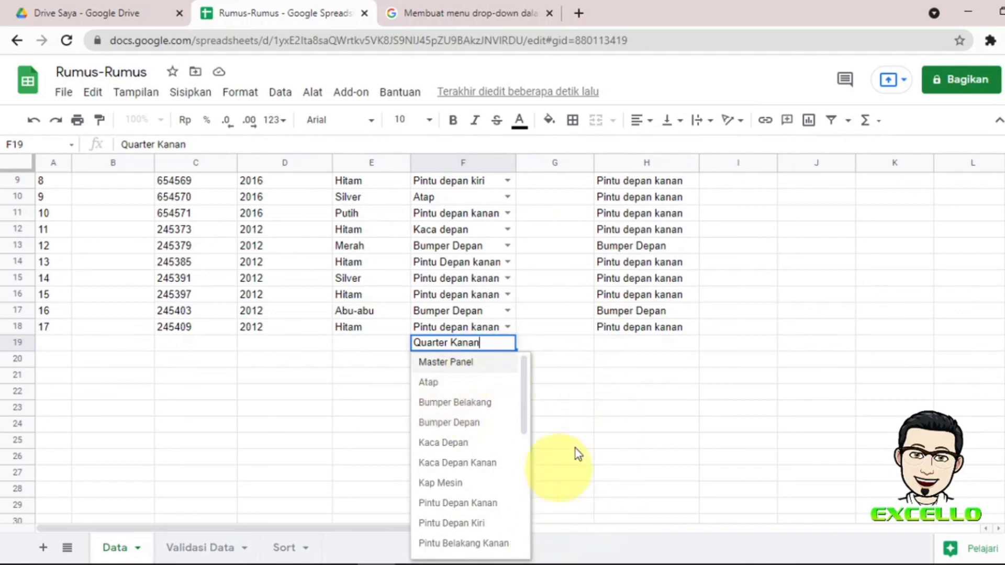
click(567, 424)
Sort the Master Panel entries in S2:S25 alphabetically from A to Z, leaving the header out of the sorted range
drag(512, 533, 816, 529)
scroll(272, 301, up, 3)
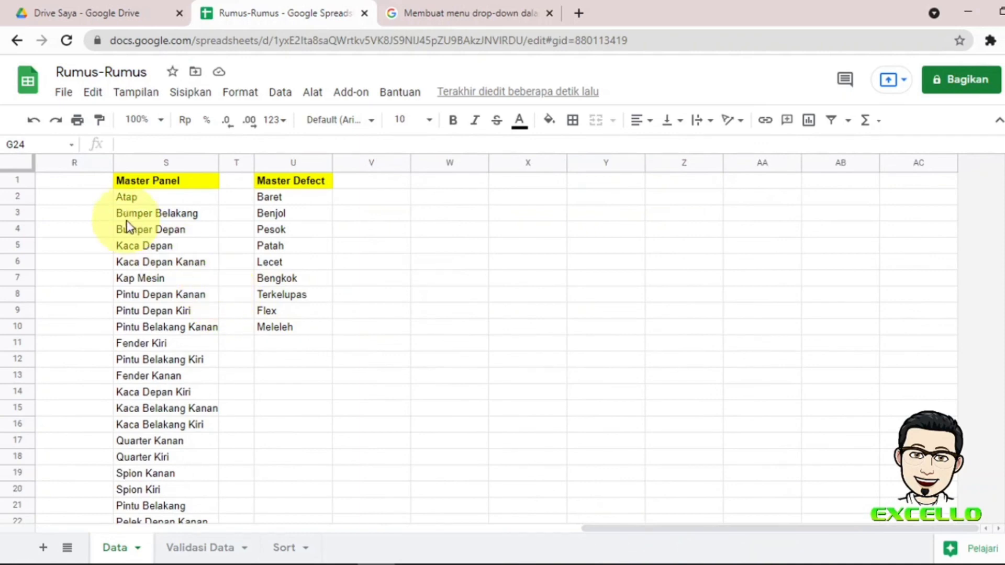
click(139, 199)
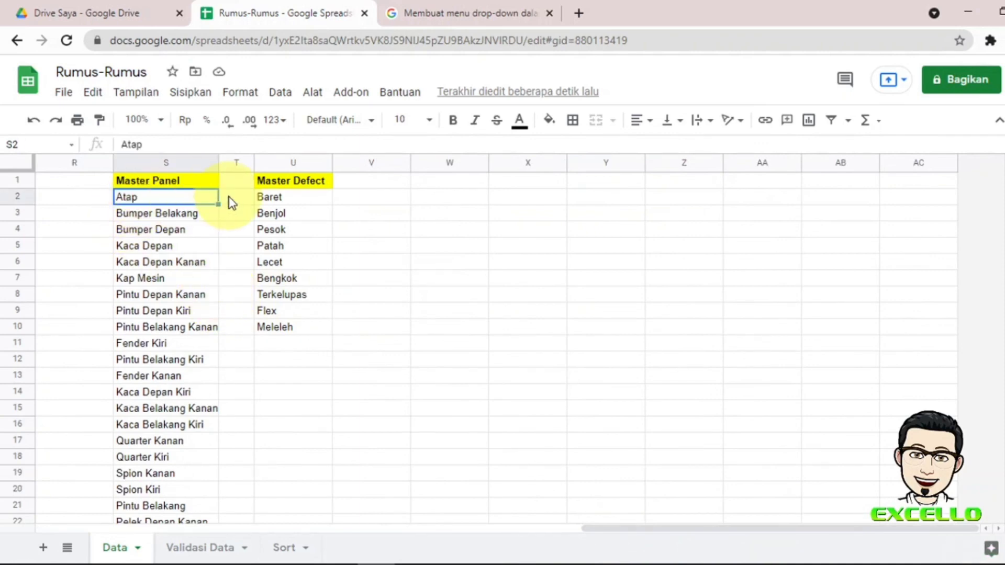
key(ctrl+shift+Down)
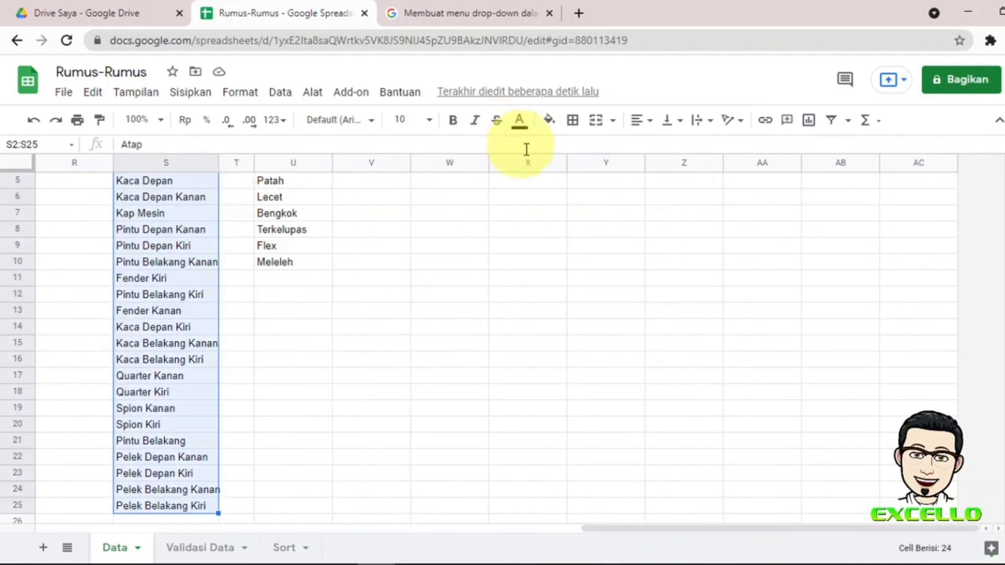
click(279, 94)
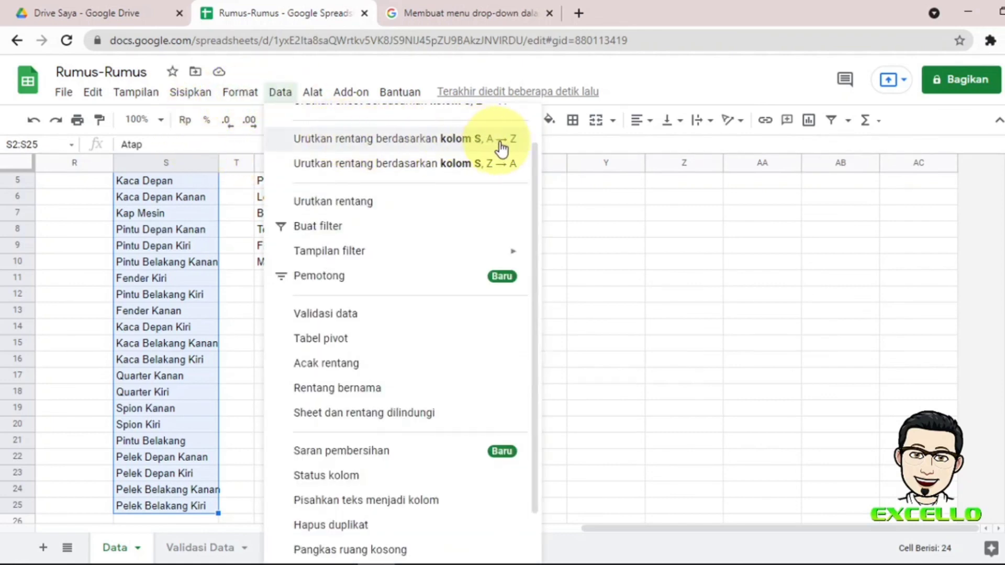
click(448, 142)
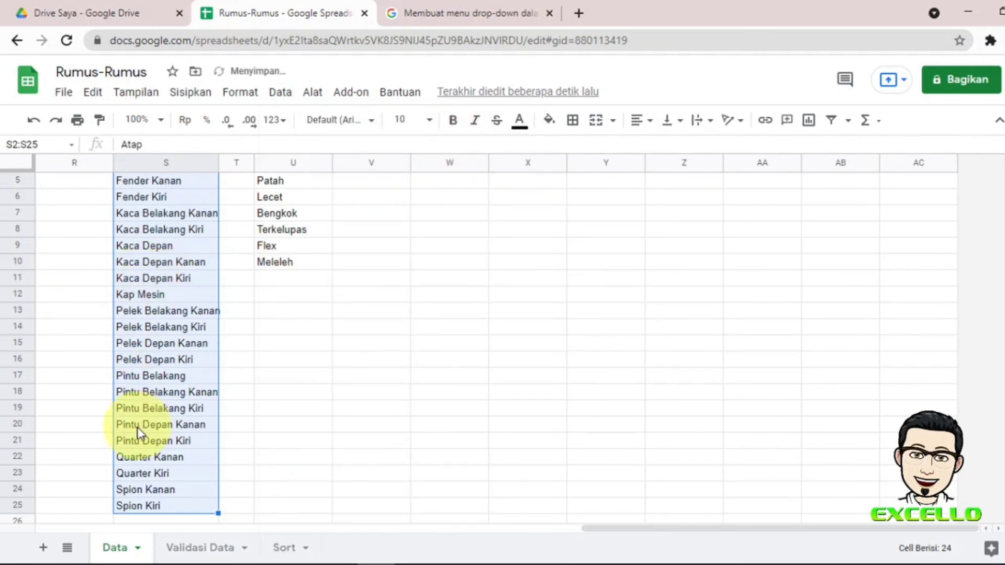
click(172, 310)
scroll(157, 294, up, 2)
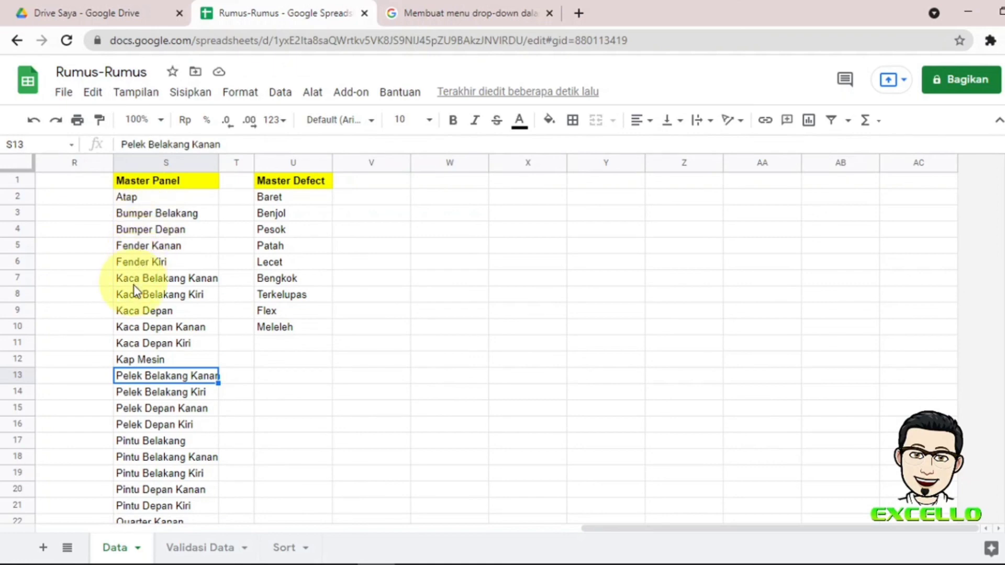
scroll(137, 335, down, 3)
scroll(135, 342, up, 3)
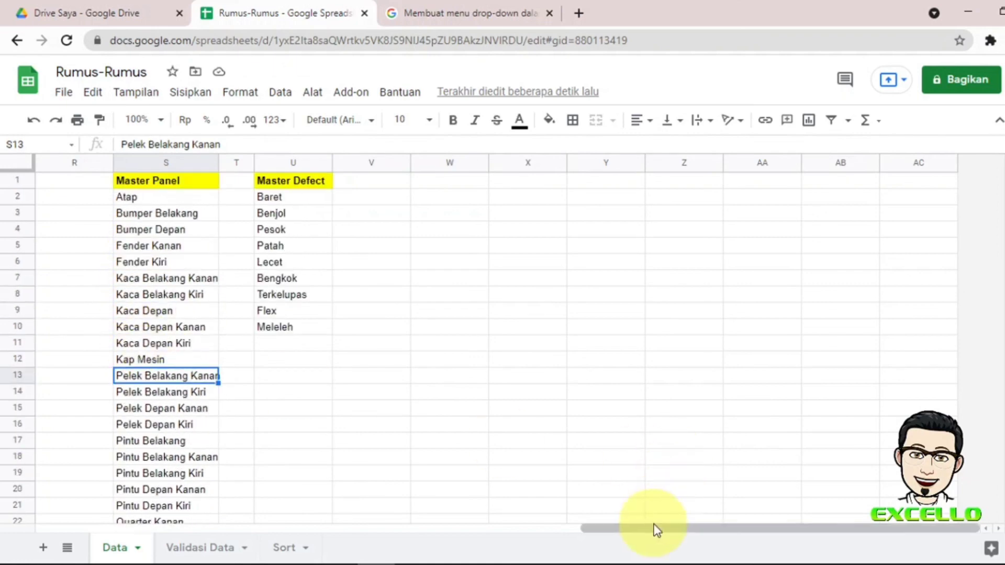
Check the sorted order of the panel options in the drop-down lists of cells F19 and F18 in the Panel 1 column
drag(645, 530, 163, 529)
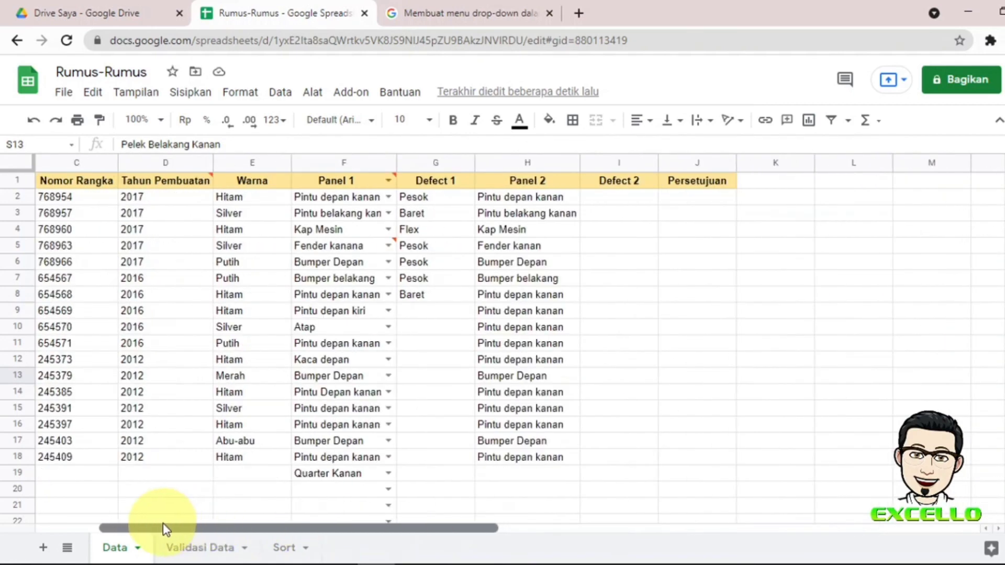
click(387, 473)
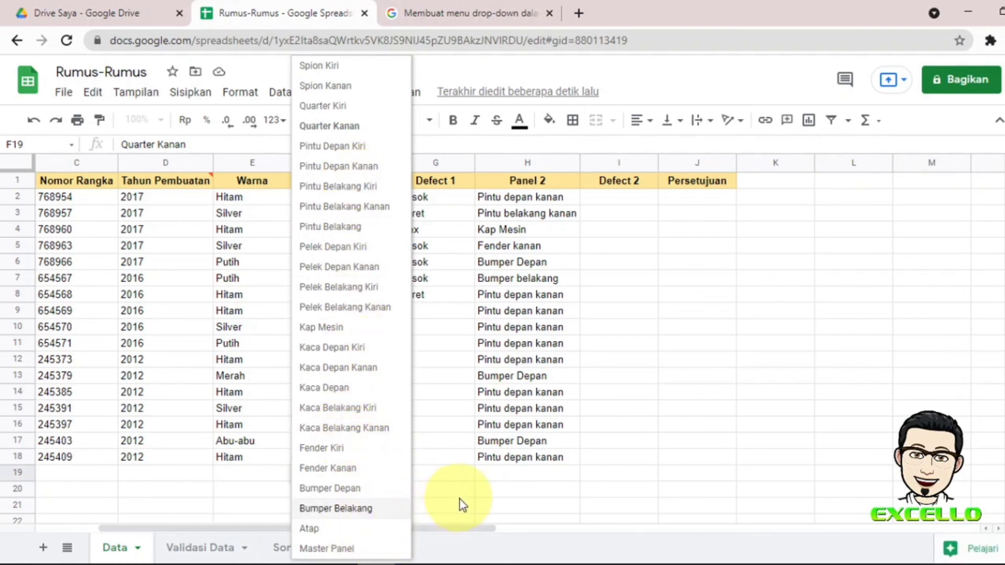
click(450, 490)
click(388, 457)
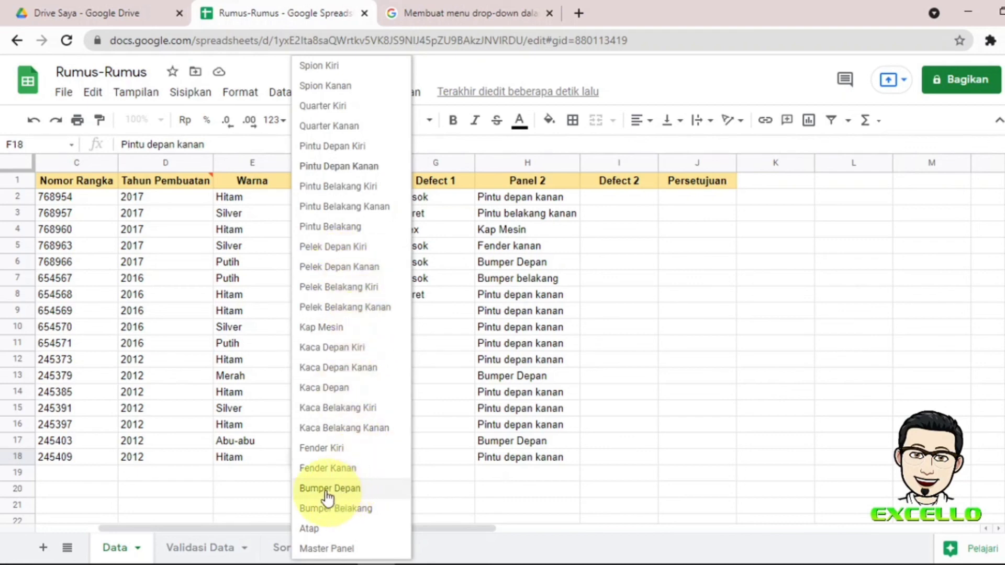
click(454, 497)
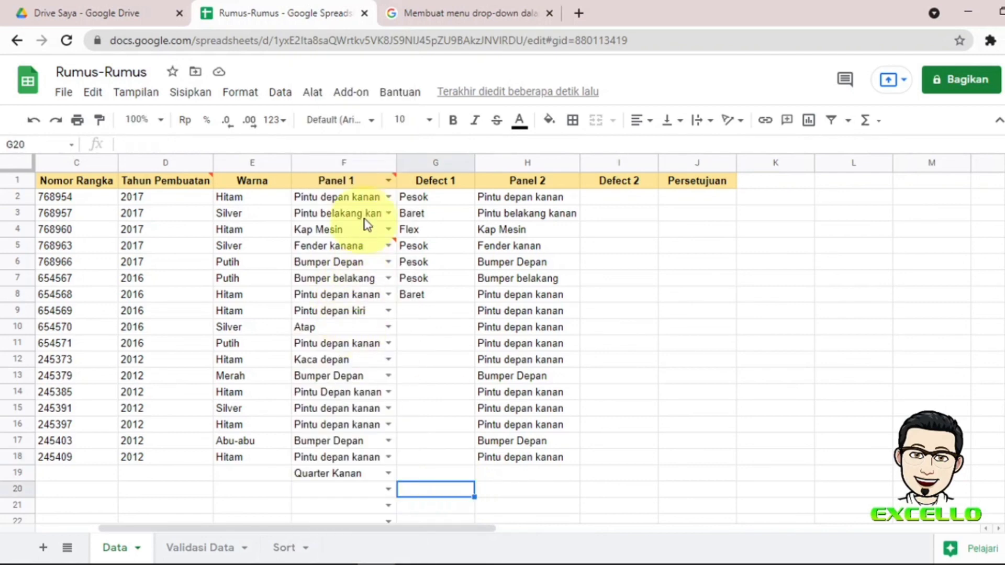
Look over the validated columns of the Data sheet and open the Validasi Data sheet with the list of data validation benefits
mouse_move(360, 186)
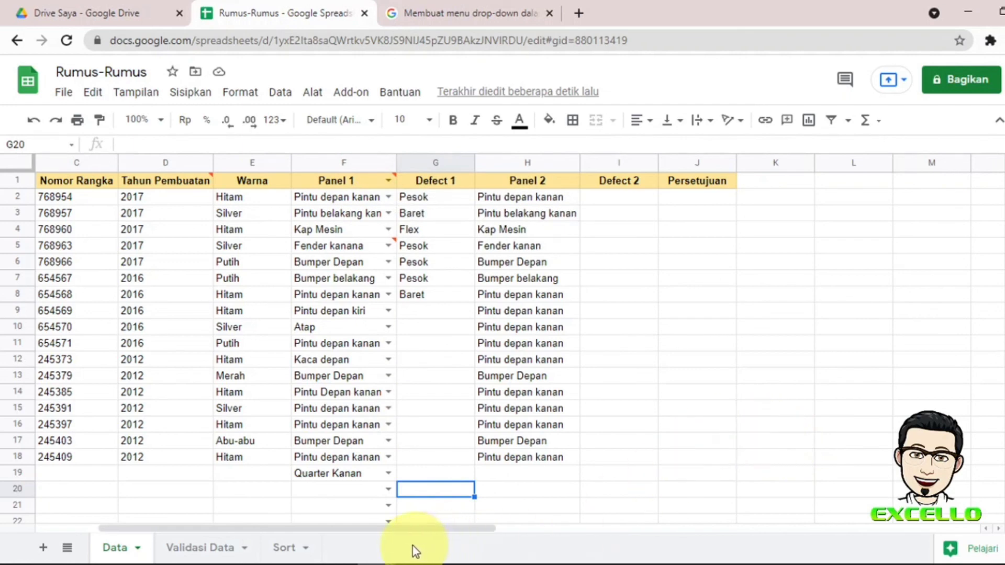
drag(375, 529, 271, 512)
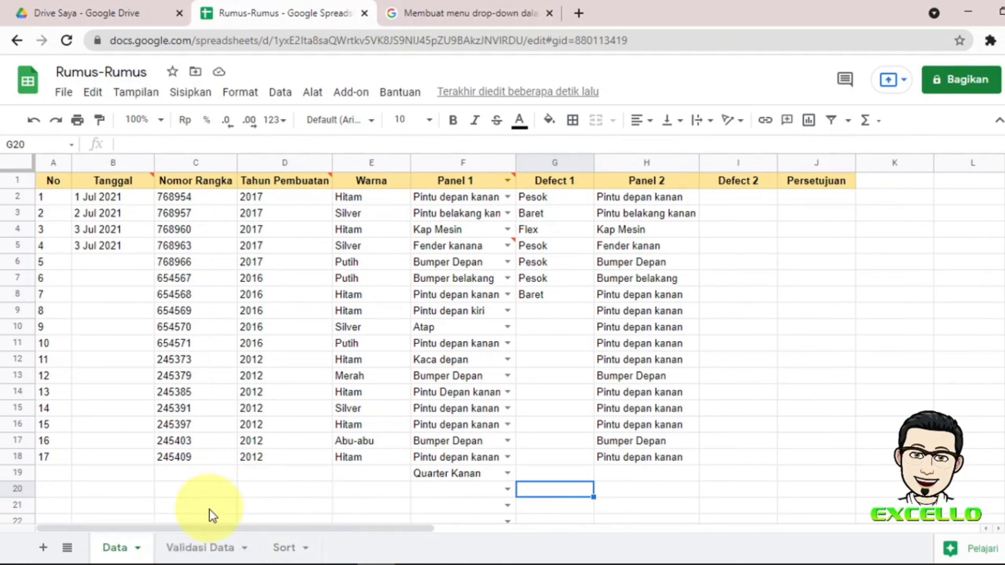
click(193, 555)
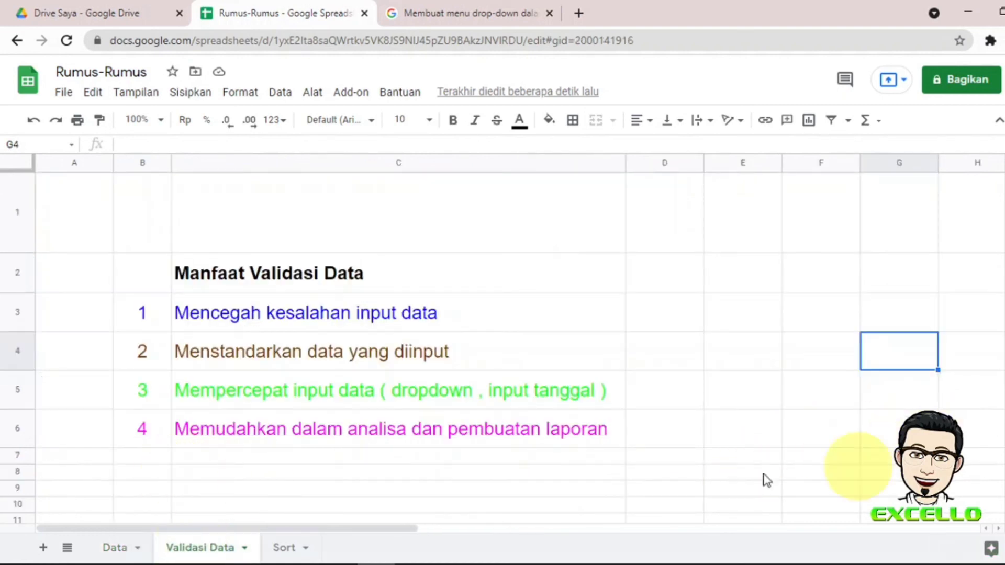